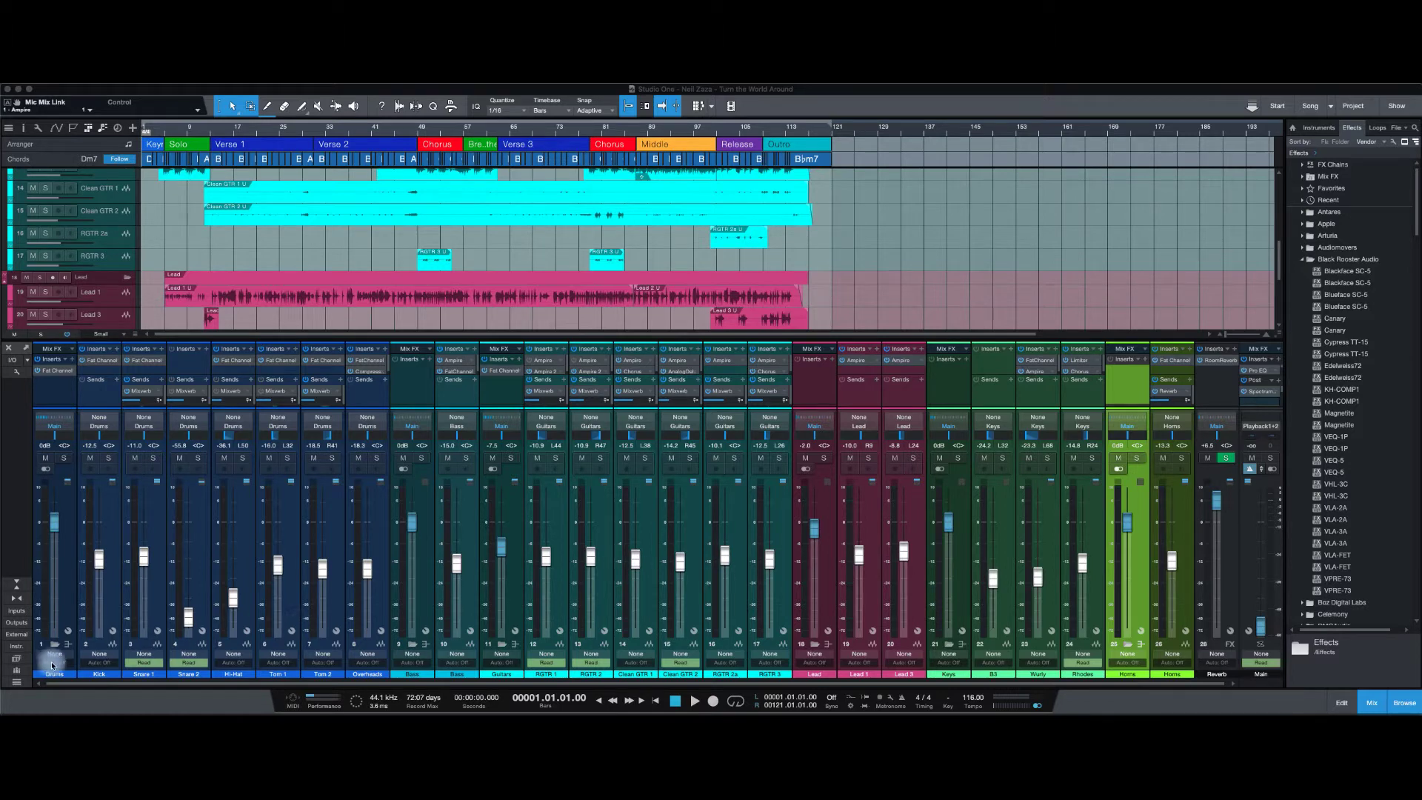
# - In the Scenes panel, enable Input Controls, Cue Mix, Sends and Inserts recall, and start a new scene
pyautogui.click(15, 660)
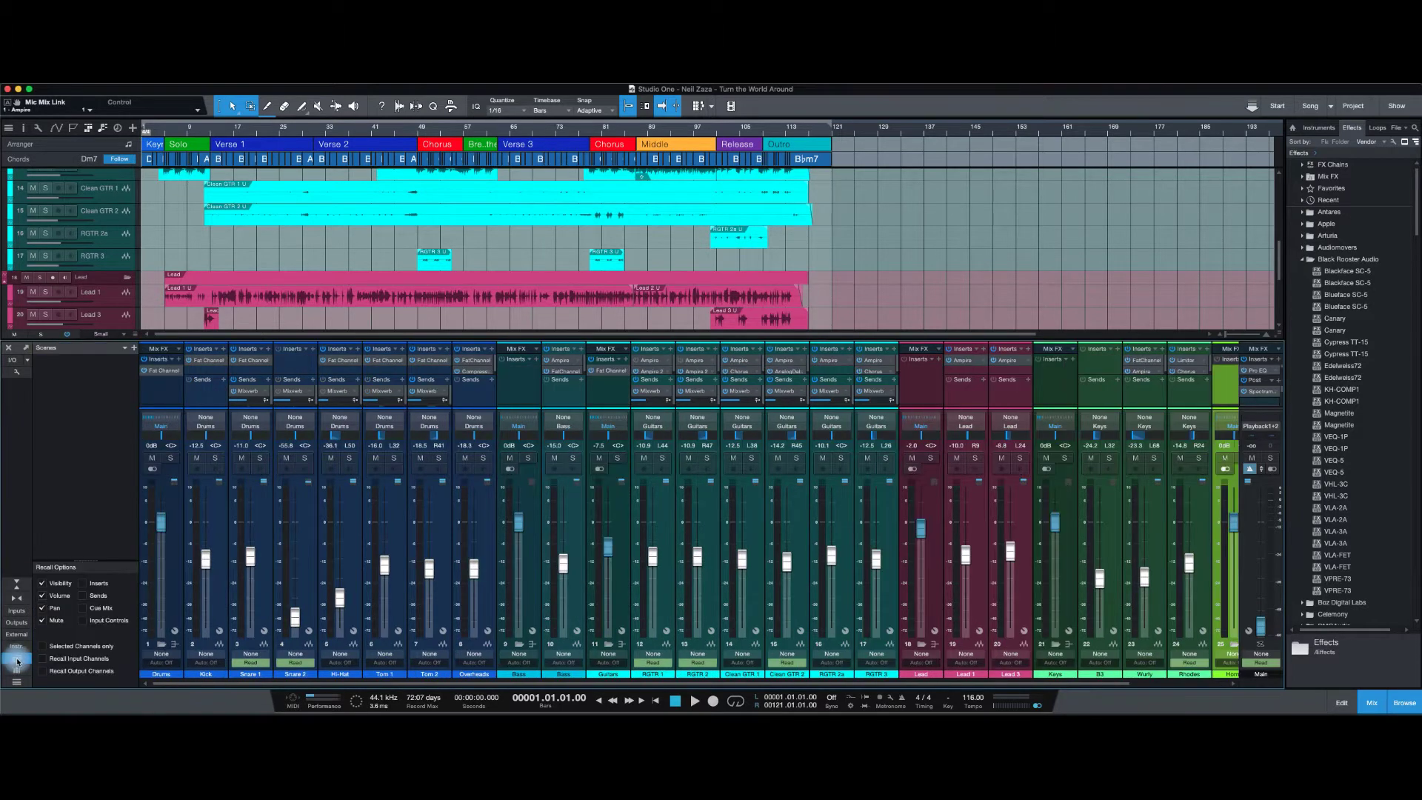
pyautogui.click(83, 619)
pyautogui.click(83, 607)
pyautogui.click(83, 595)
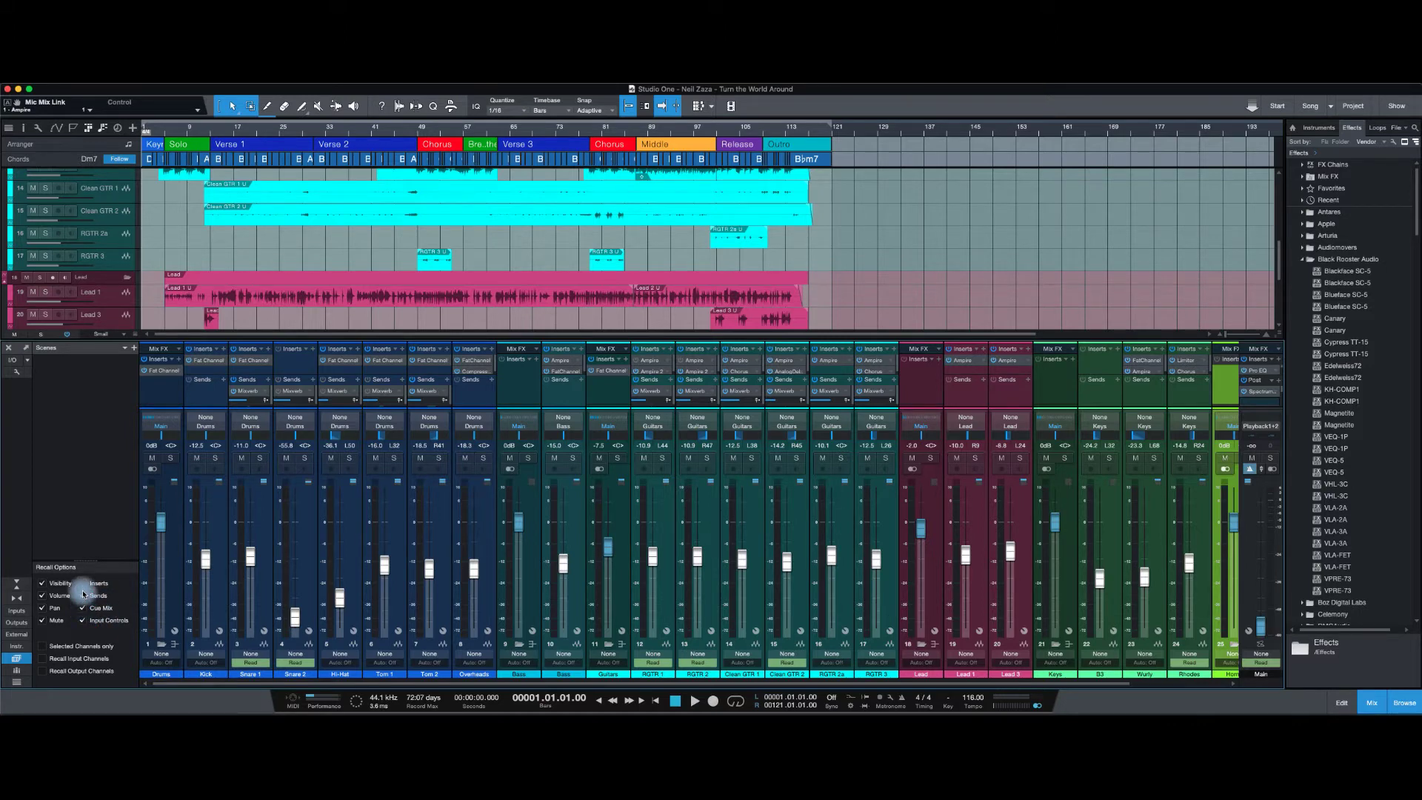
pyautogui.click(82, 583)
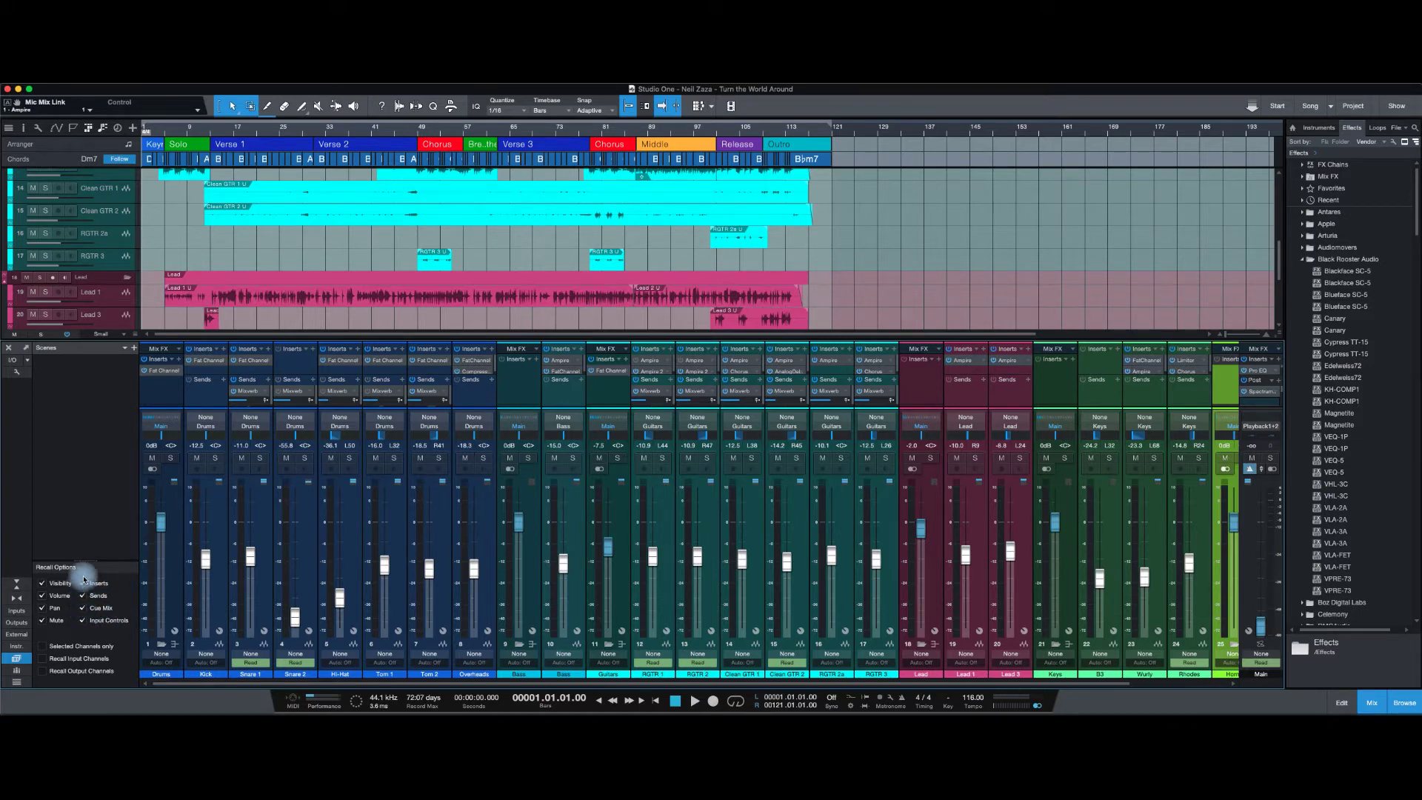
pyautogui.click(133, 353)
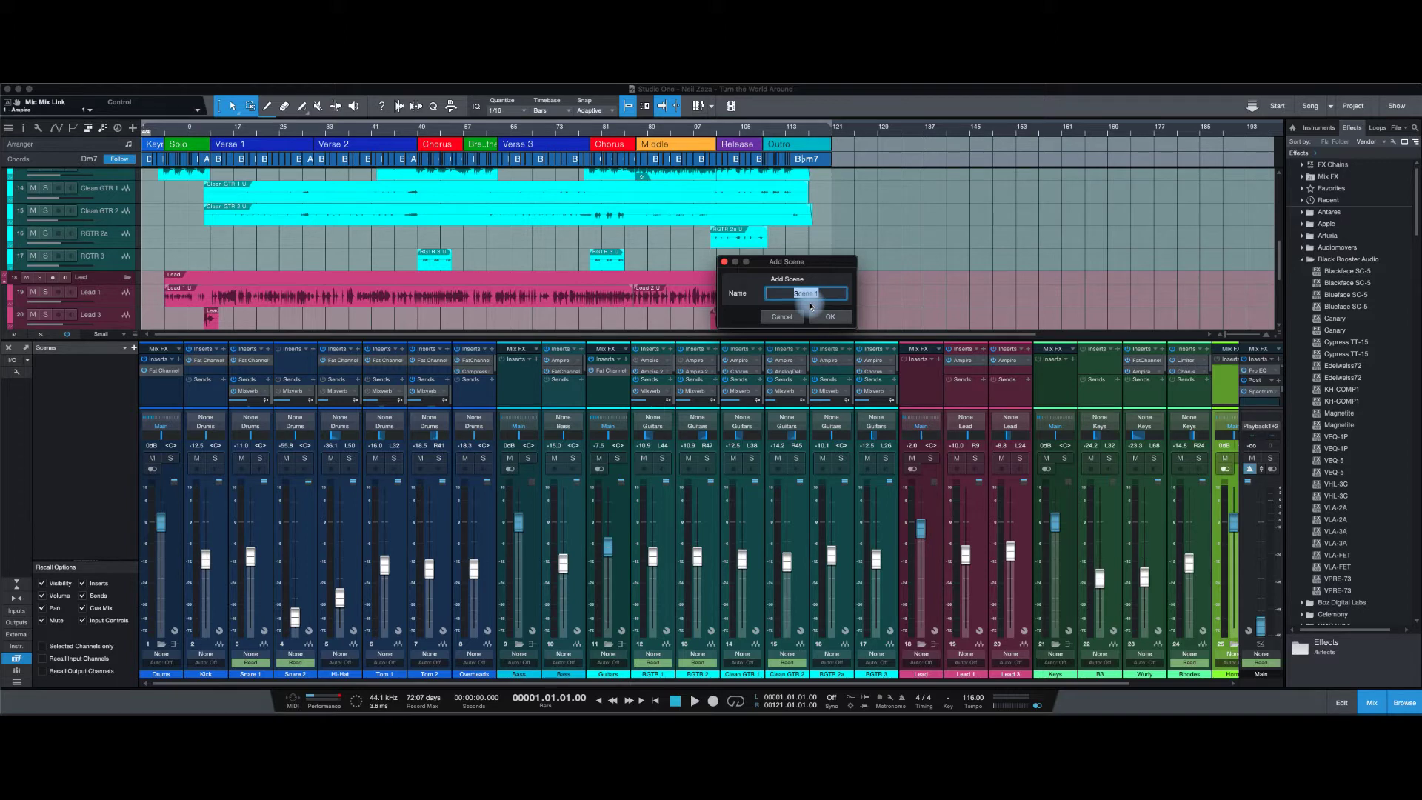
# - Save the current mix under the default name 'Scene 1', then select the Drums channel
pyautogui.press('Return')
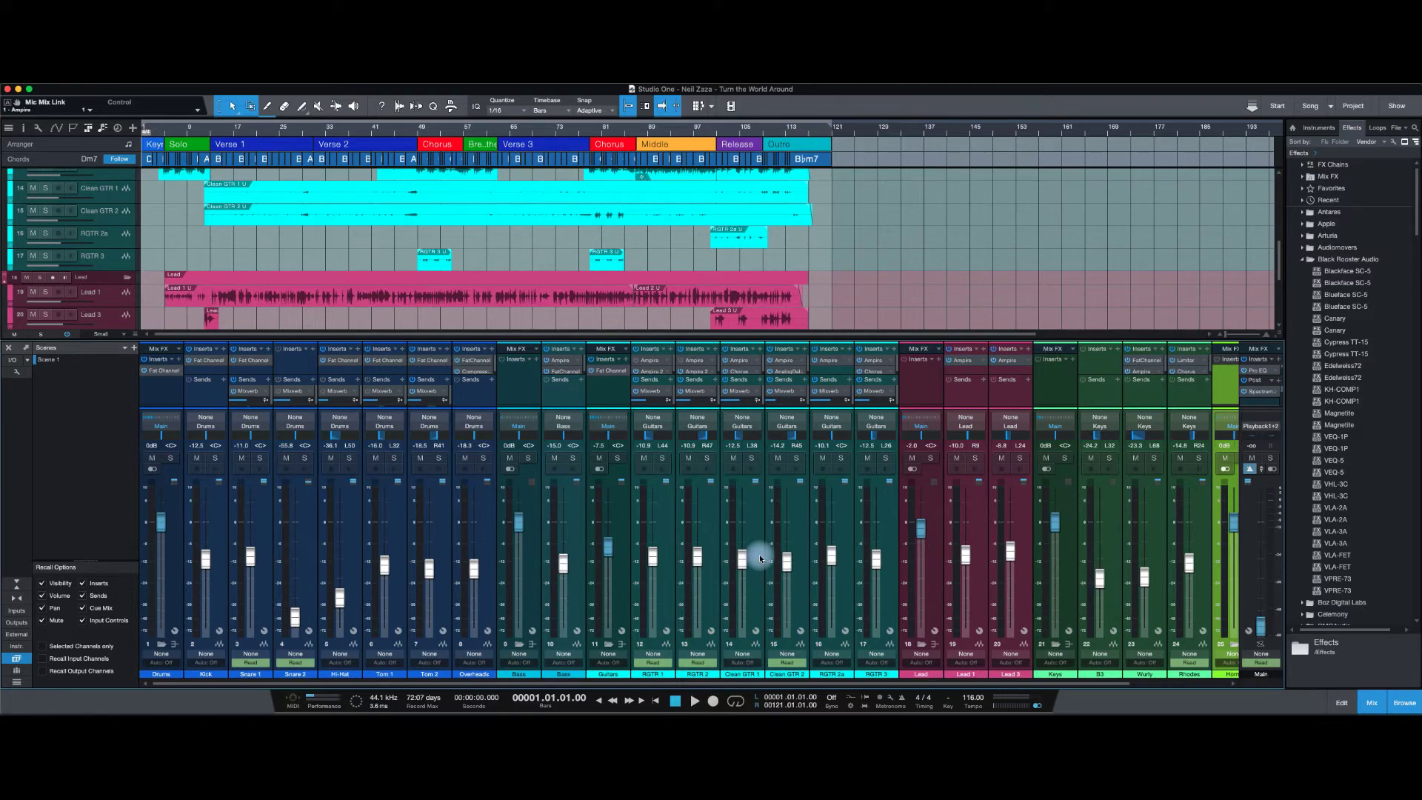
pyautogui.click(170, 675)
# - Select all channels from Drums through Horns and pull their faders down together
pyautogui.click(1233, 675)
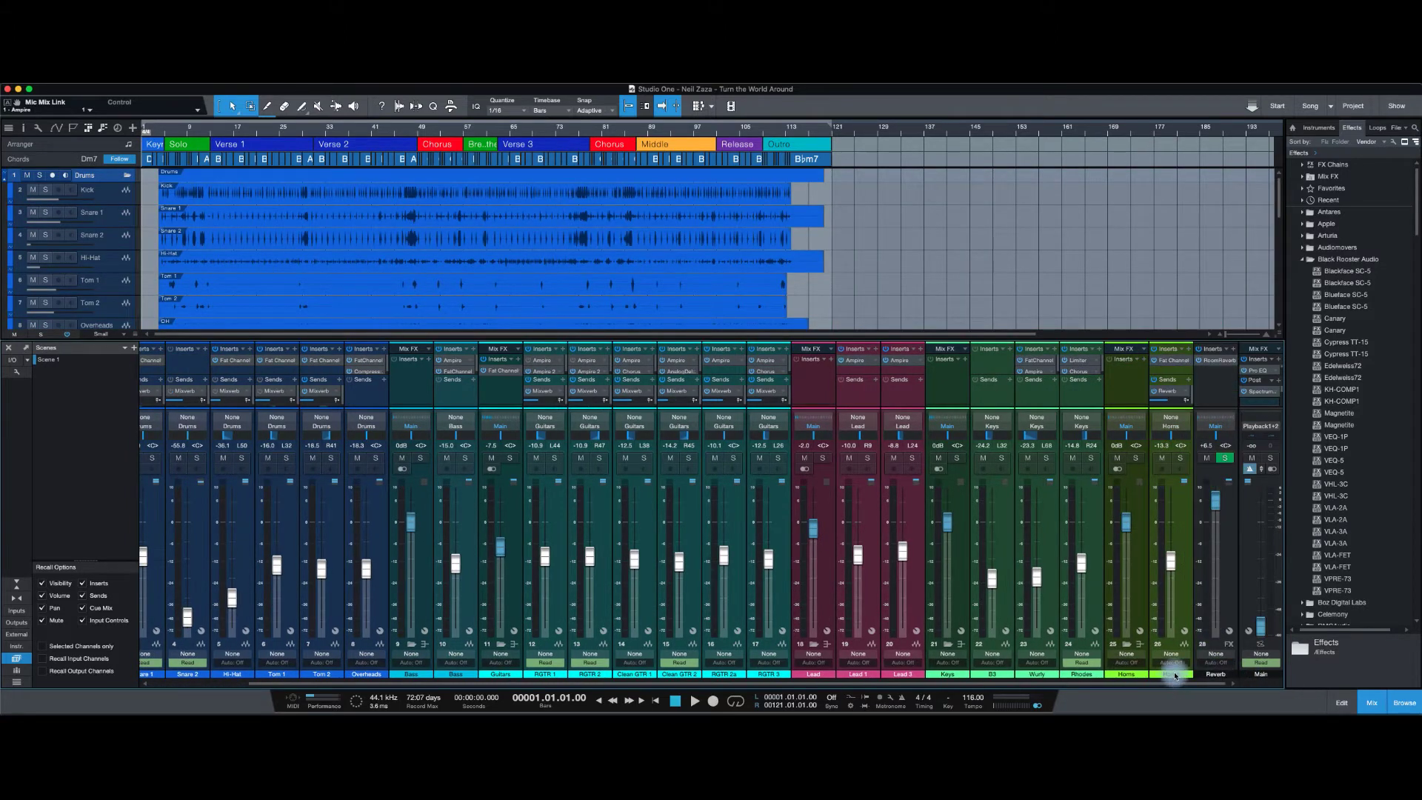
pyautogui.keyDown('shift'); pyautogui.click(1172, 674); pyautogui.keyUp('shift')
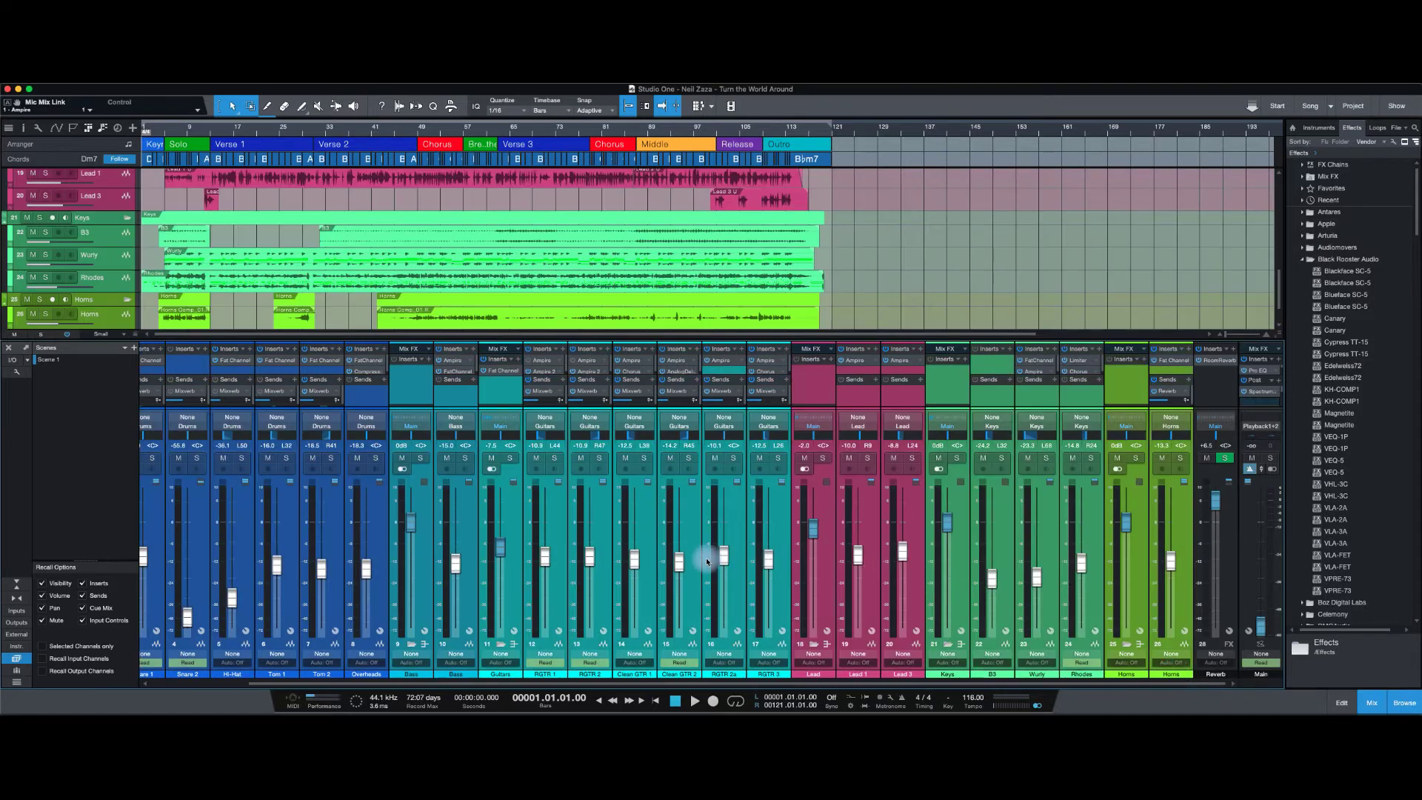
pyautogui.moveTo(723, 561)
pyautogui.mouseDown()
pyautogui.moveTo(723, 530)
pyautogui.moveTo(727, 585)
pyautogui.mouseUp()
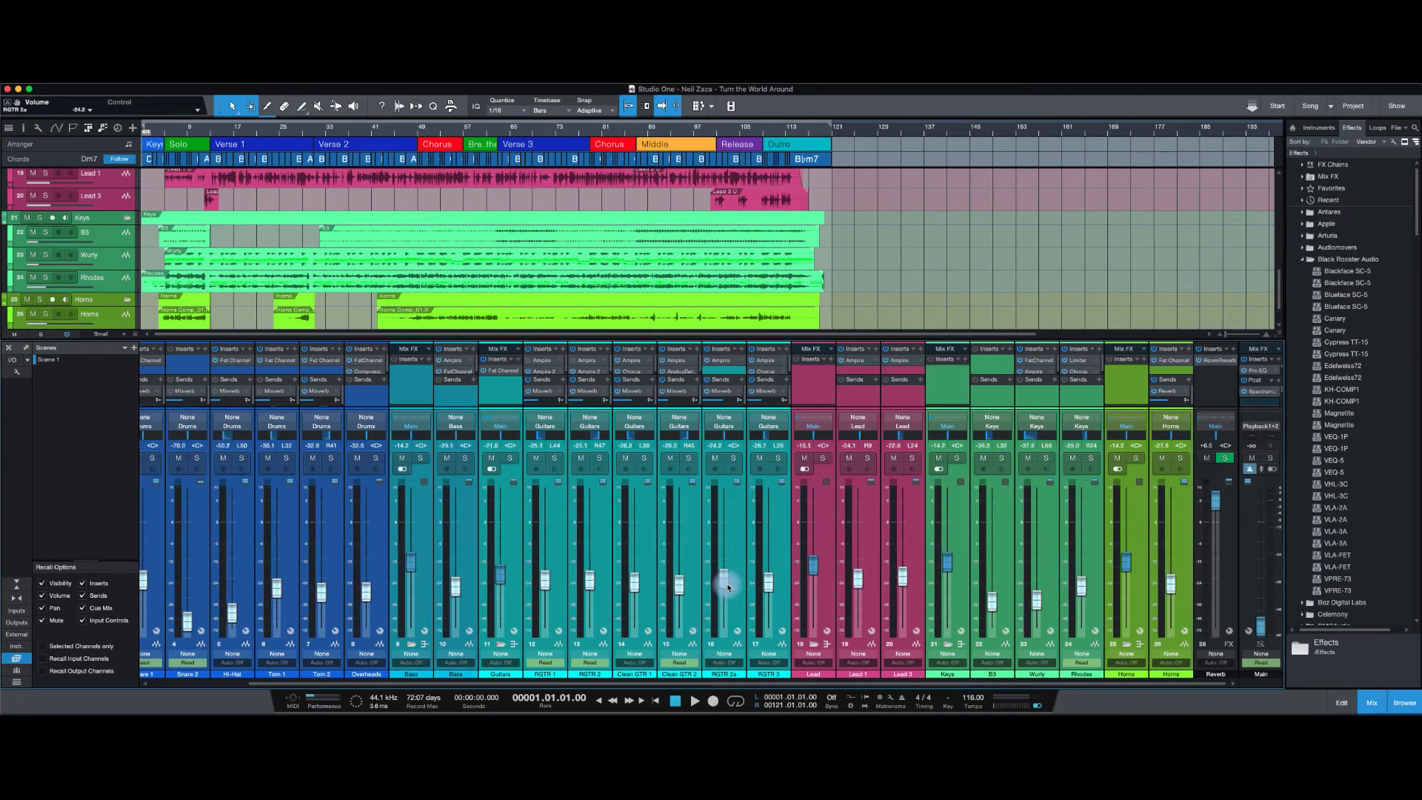
pyautogui.hscroll(-3, 203, 415)
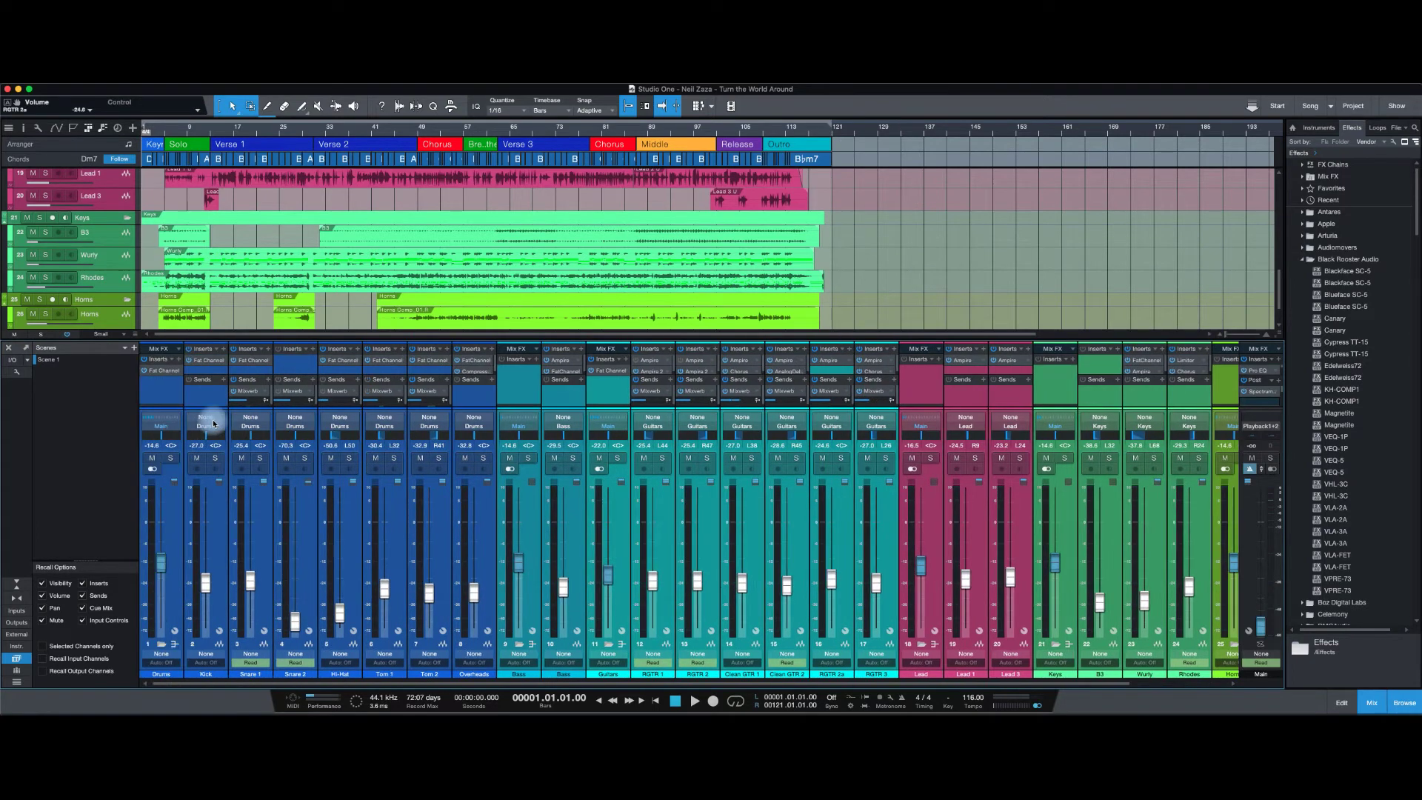
# - Remove all insert plug-ins from the selected channels, then add Canary as an insert
pyautogui.click(180, 354)
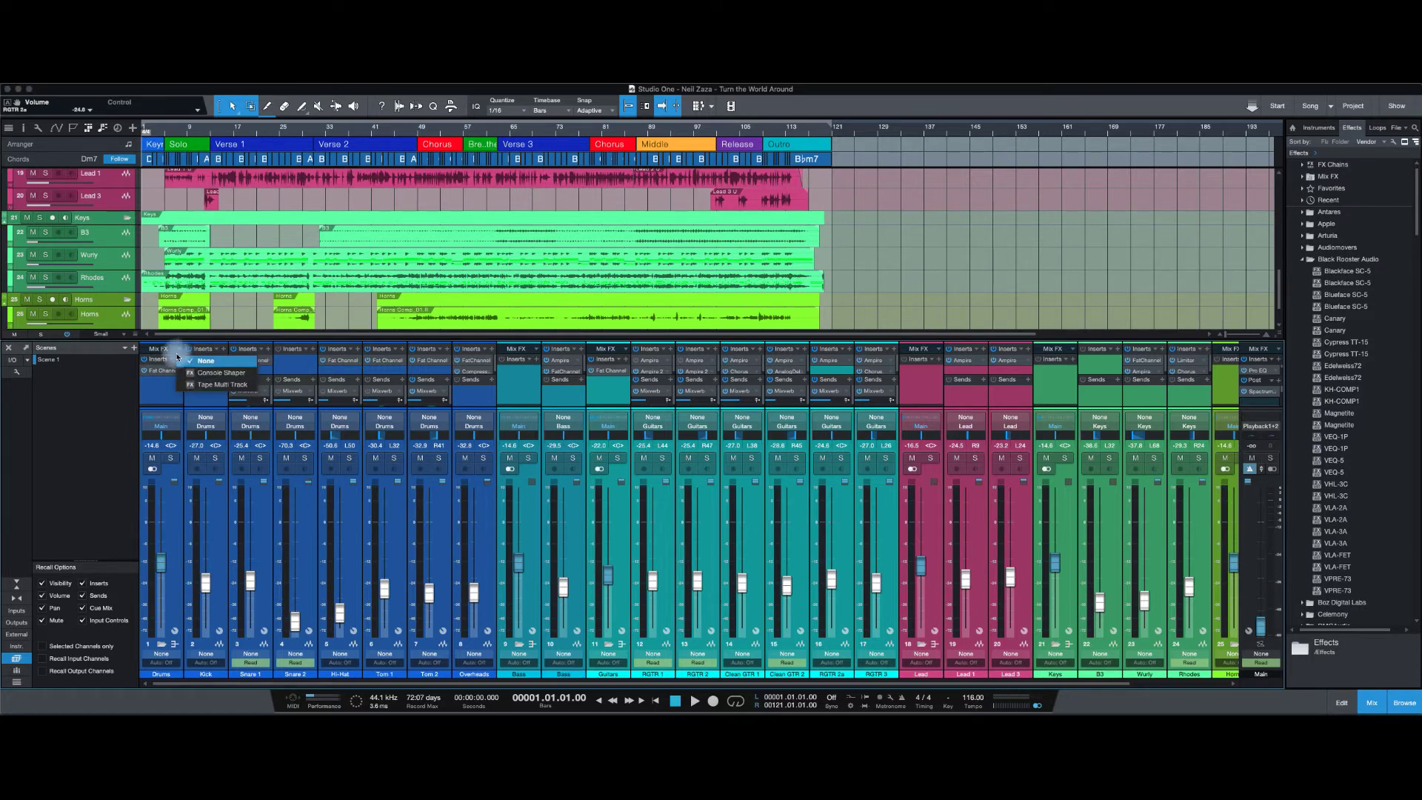
pyautogui.click(175, 366)
pyautogui.click(176, 361)
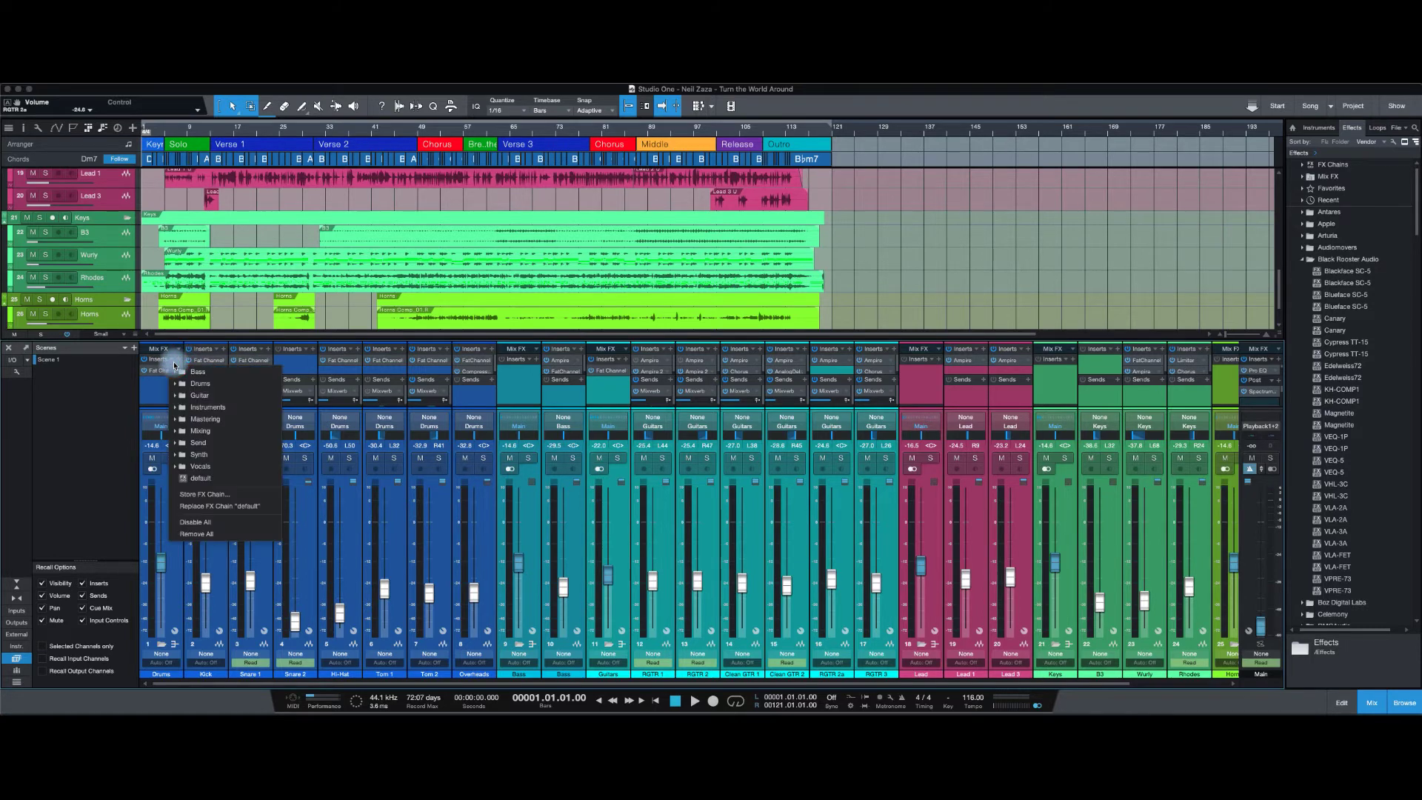
pyautogui.click(195, 534)
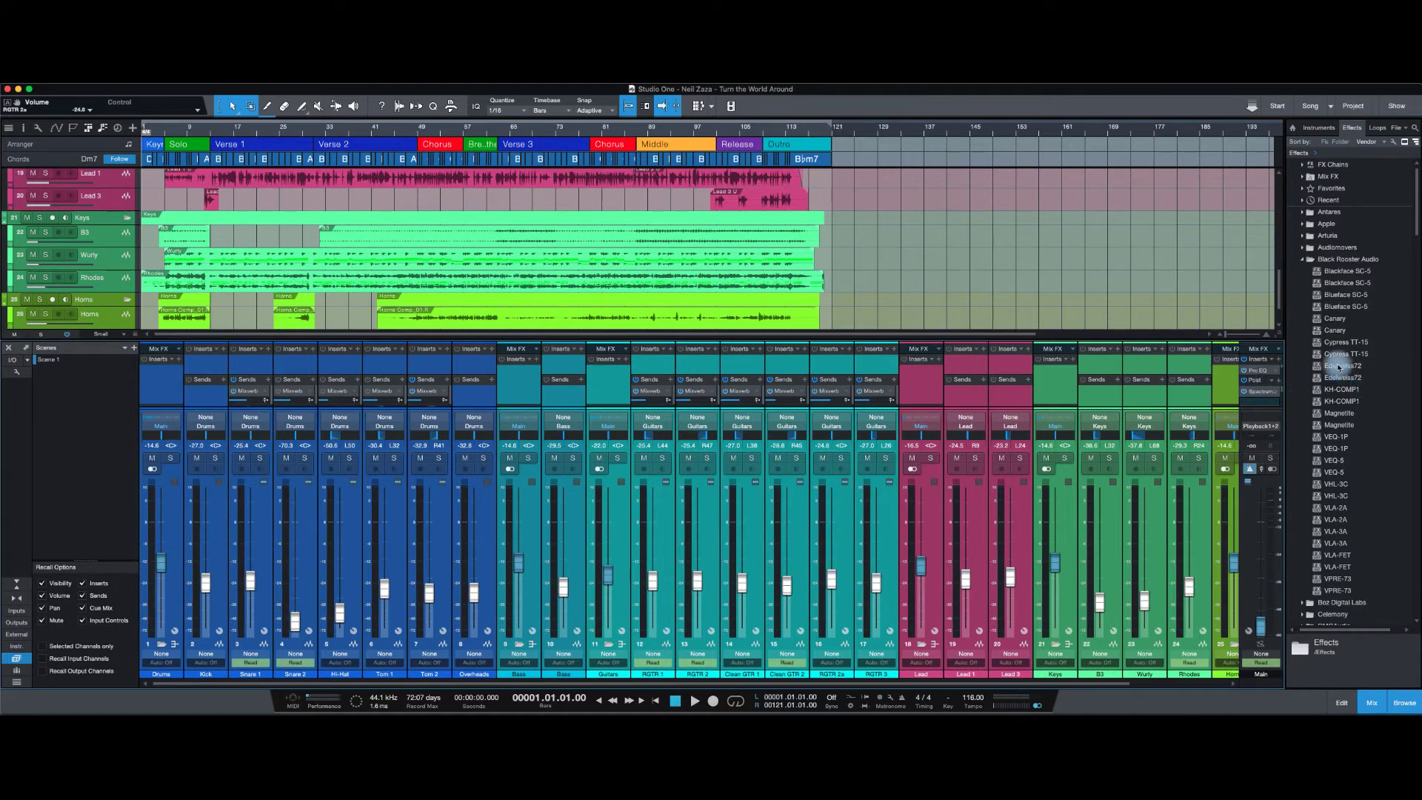
pyautogui.moveTo(1334, 335); pyautogui.dragTo(946, 363)
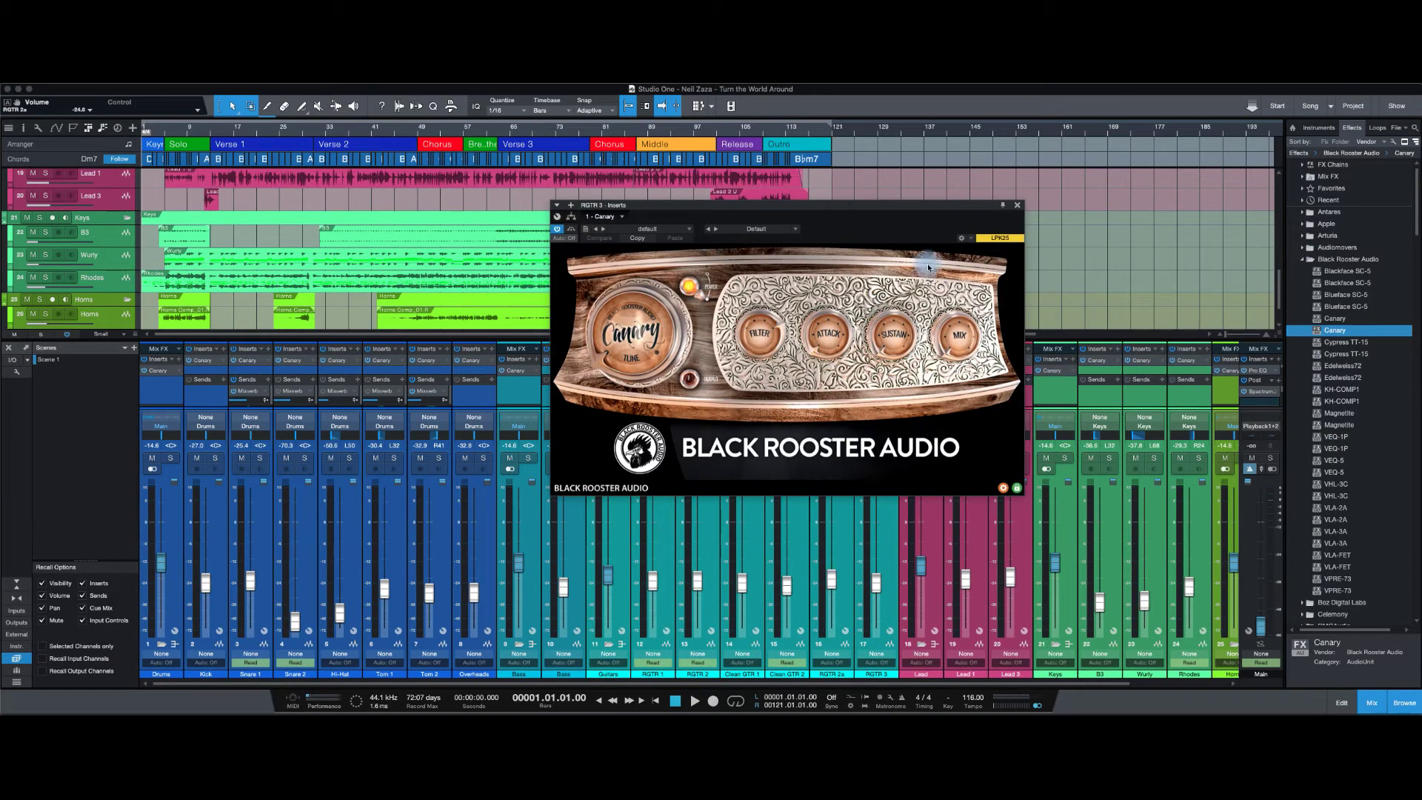
# - Add VEQ-5 as a second insert after Canary and close its plug-in window
pyautogui.moveTo(1322, 473); pyautogui.dragTo(465, 372)
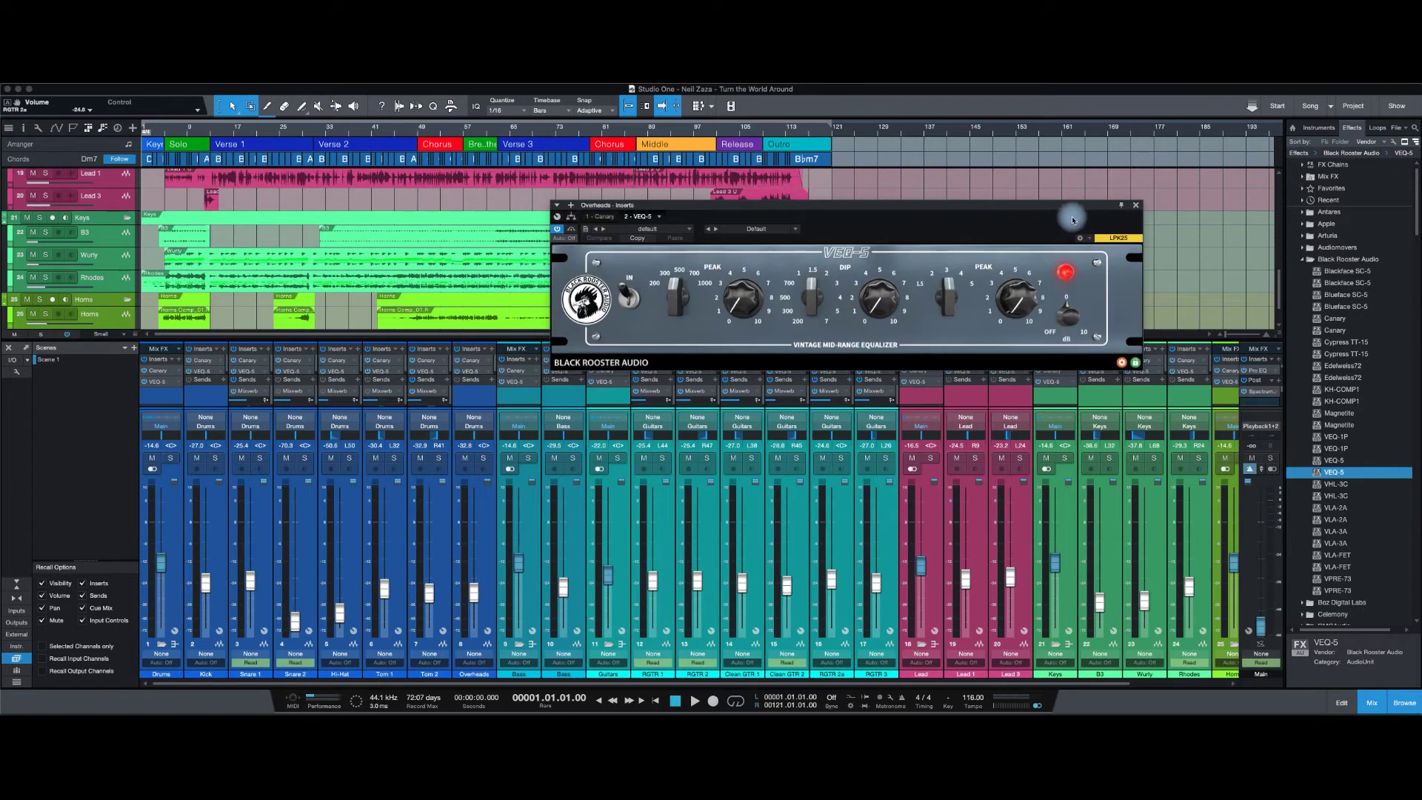
pyautogui.click(1136, 207)
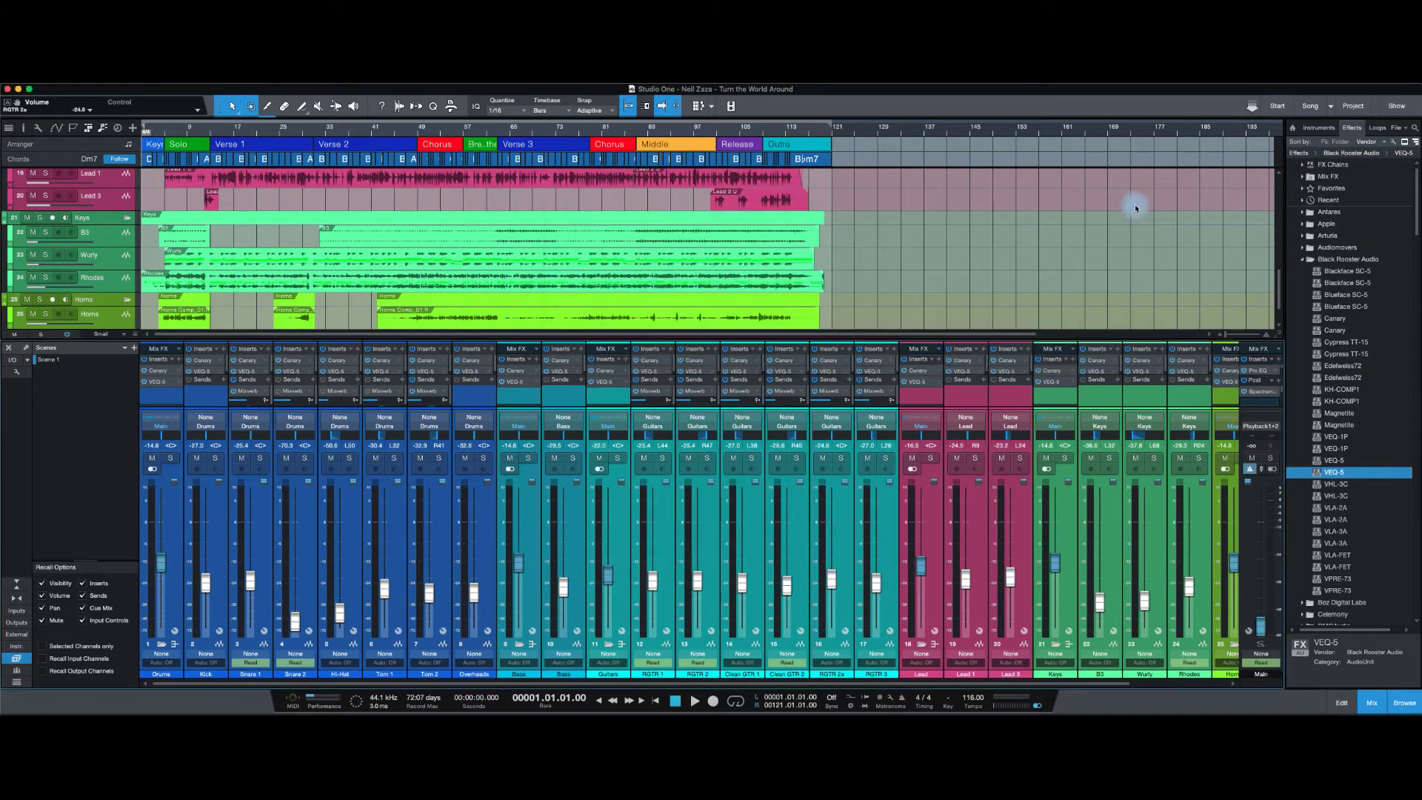
# - Store the current mix as Scene 2, then recall Scene 1
pyautogui.click(131, 347)
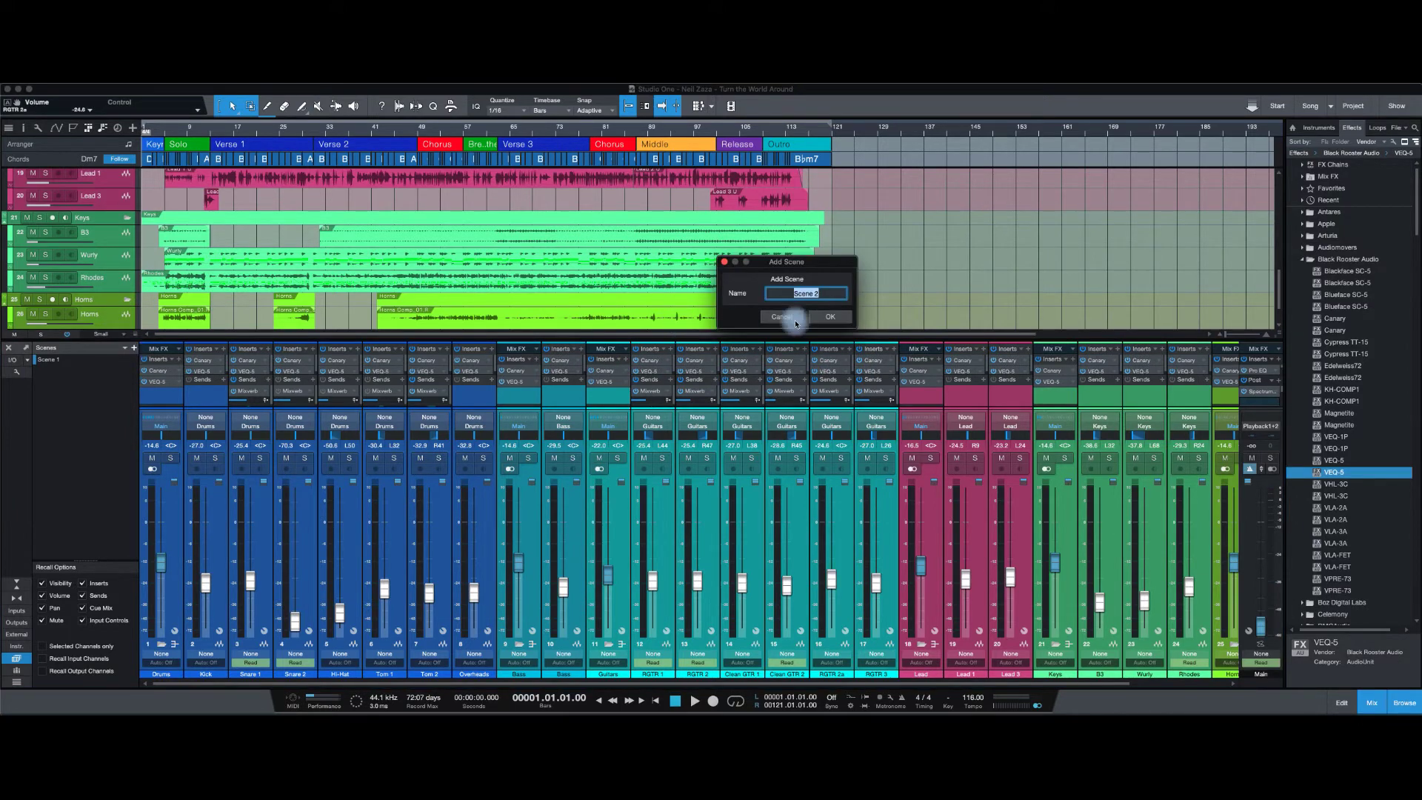
pyautogui.click(838, 318)
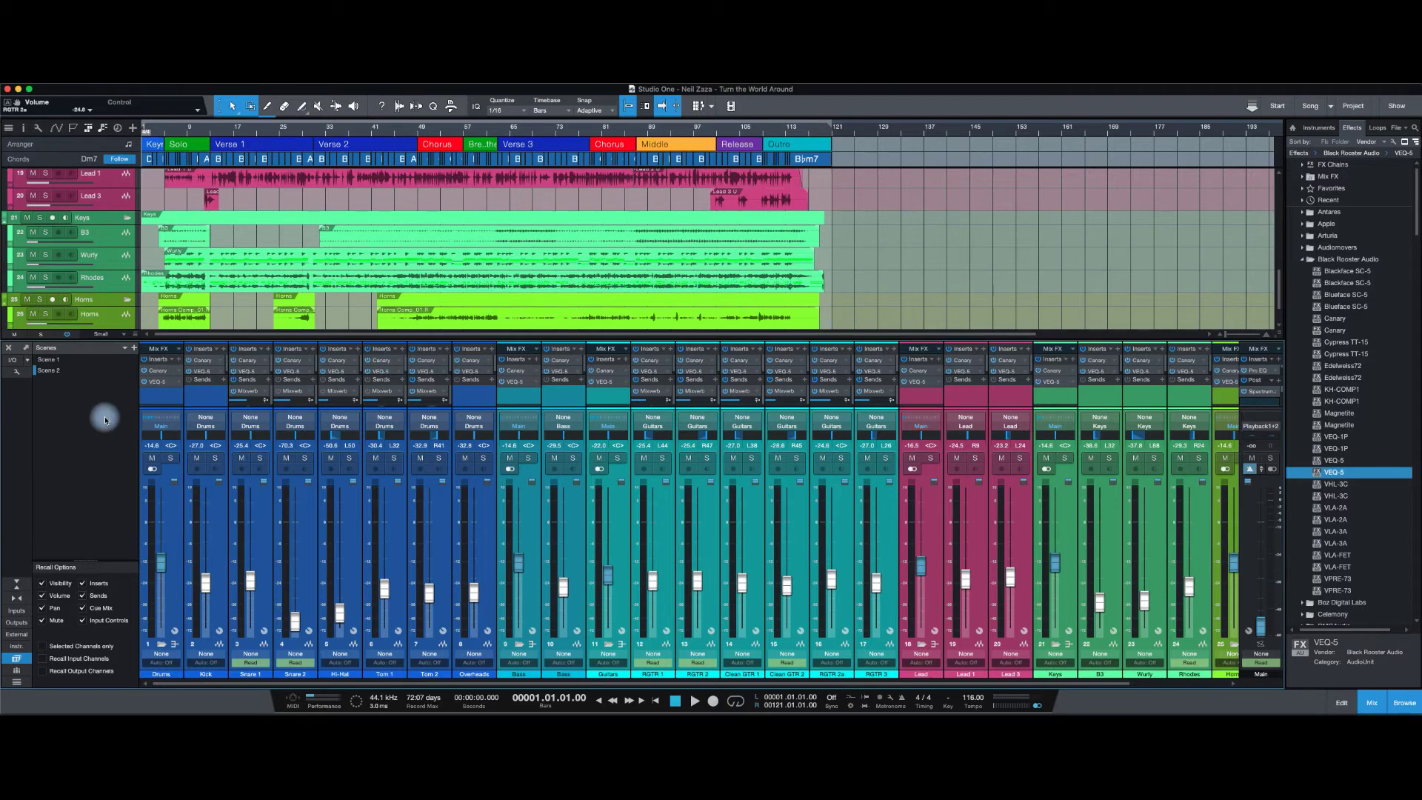
pyautogui.click(52, 361)
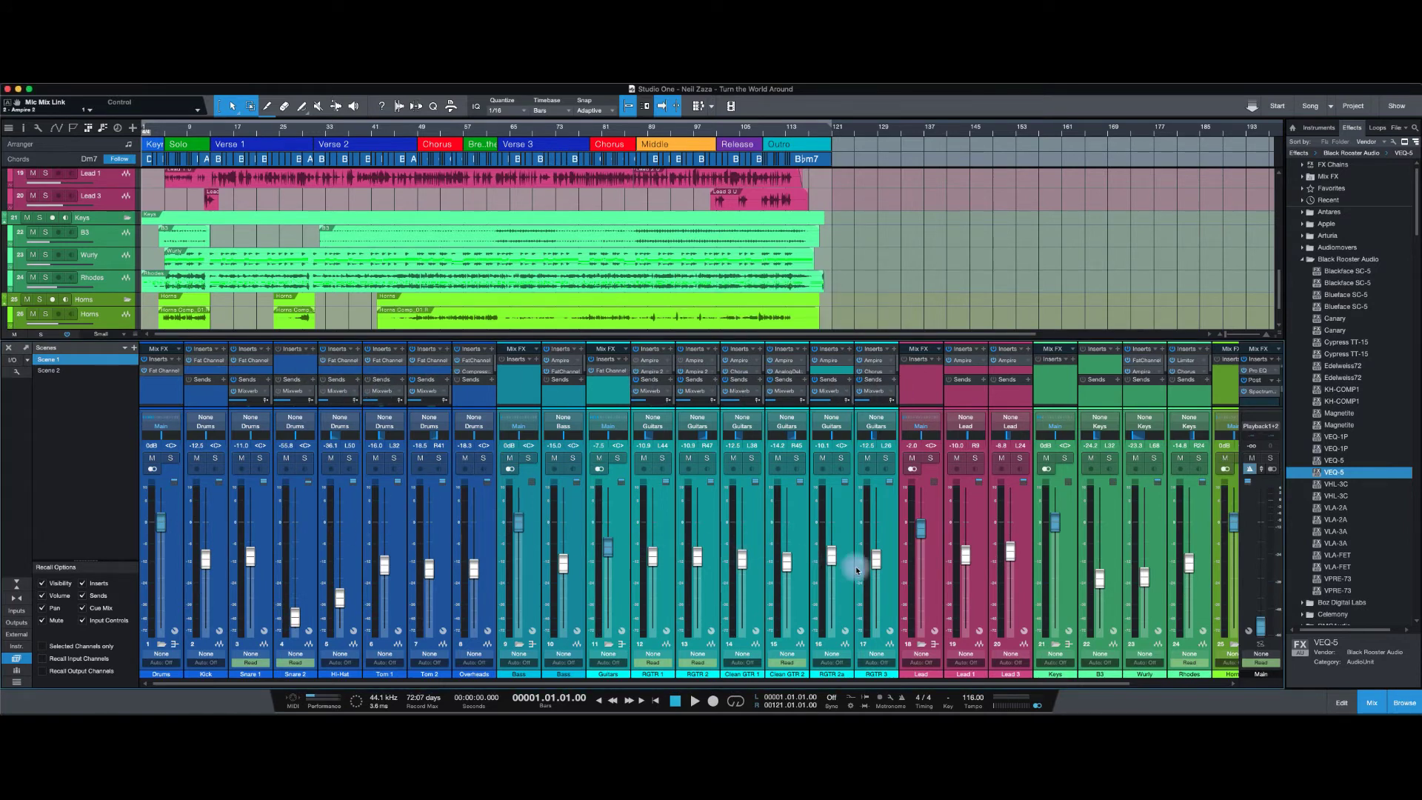
# - Recall Scene 2 from the Scenes list
pyautogui.click(54, 374)
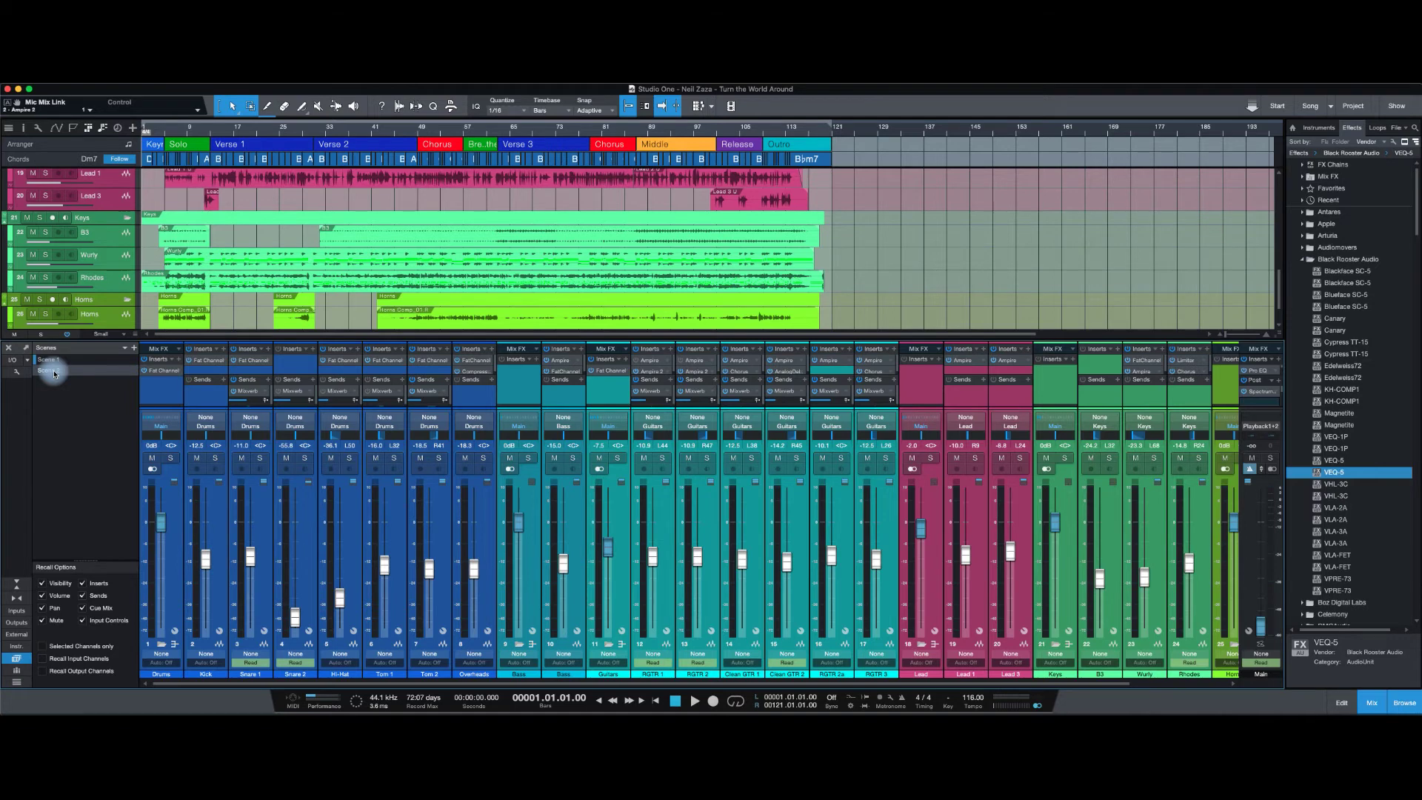
pyautogui.click(53, 374)
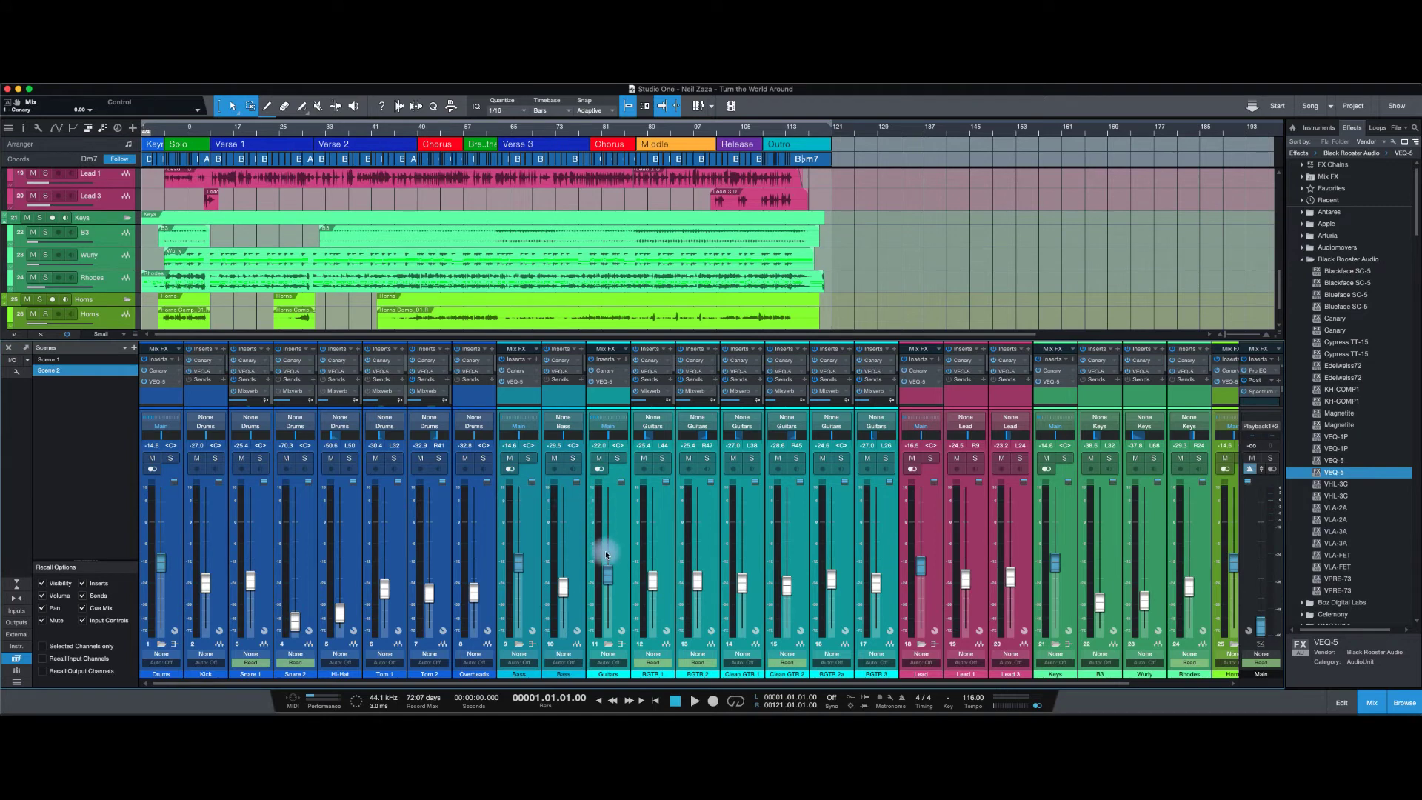
# - Raise all linked faders to +10 dB, remove every insert, and begin adding Scene 3
pyautogui.moveTo(610, 582); pyautogui.dragTo(635, 469)
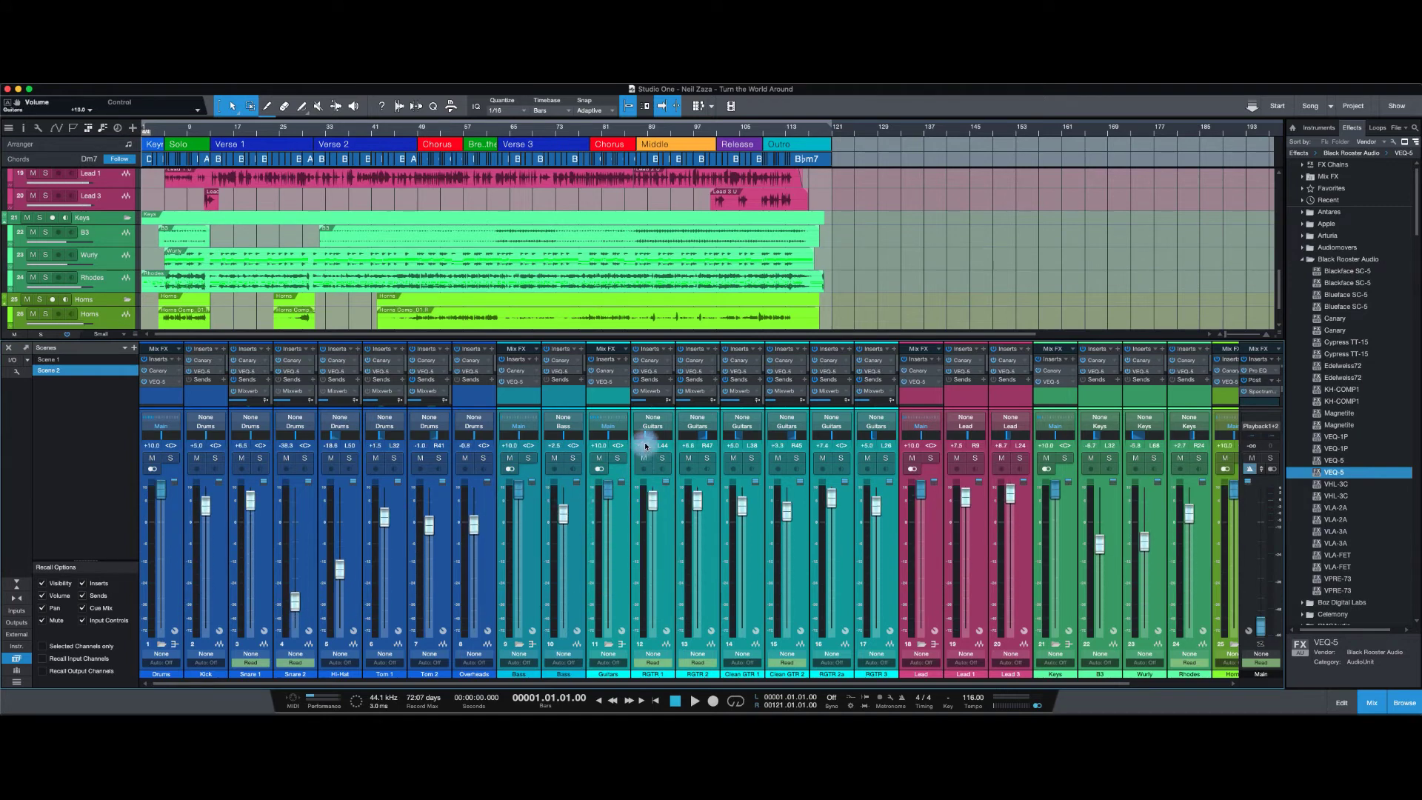
pyautogui.moveTo(340, 566); pyautogui.dragTo(374, 453)
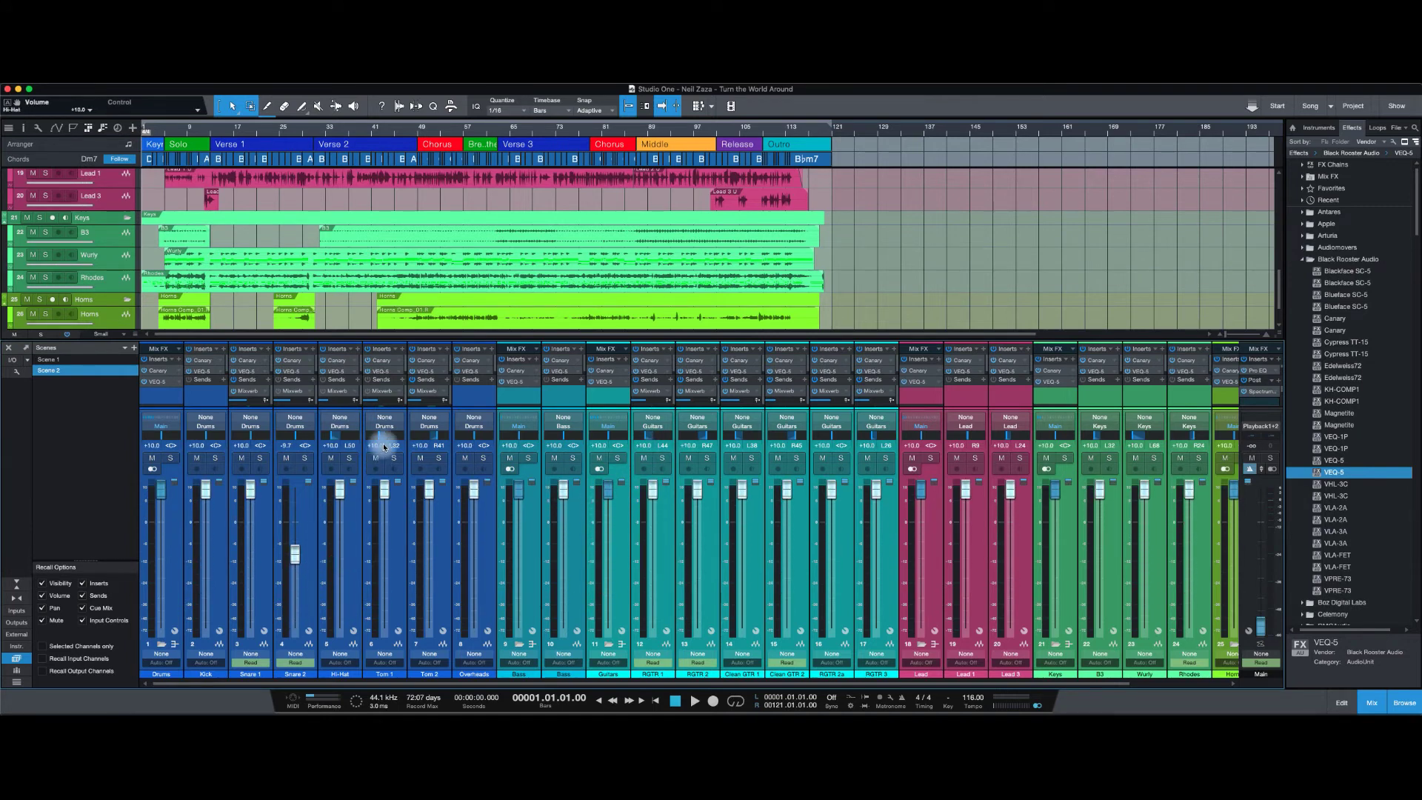
pyautogui.click(170, 359)
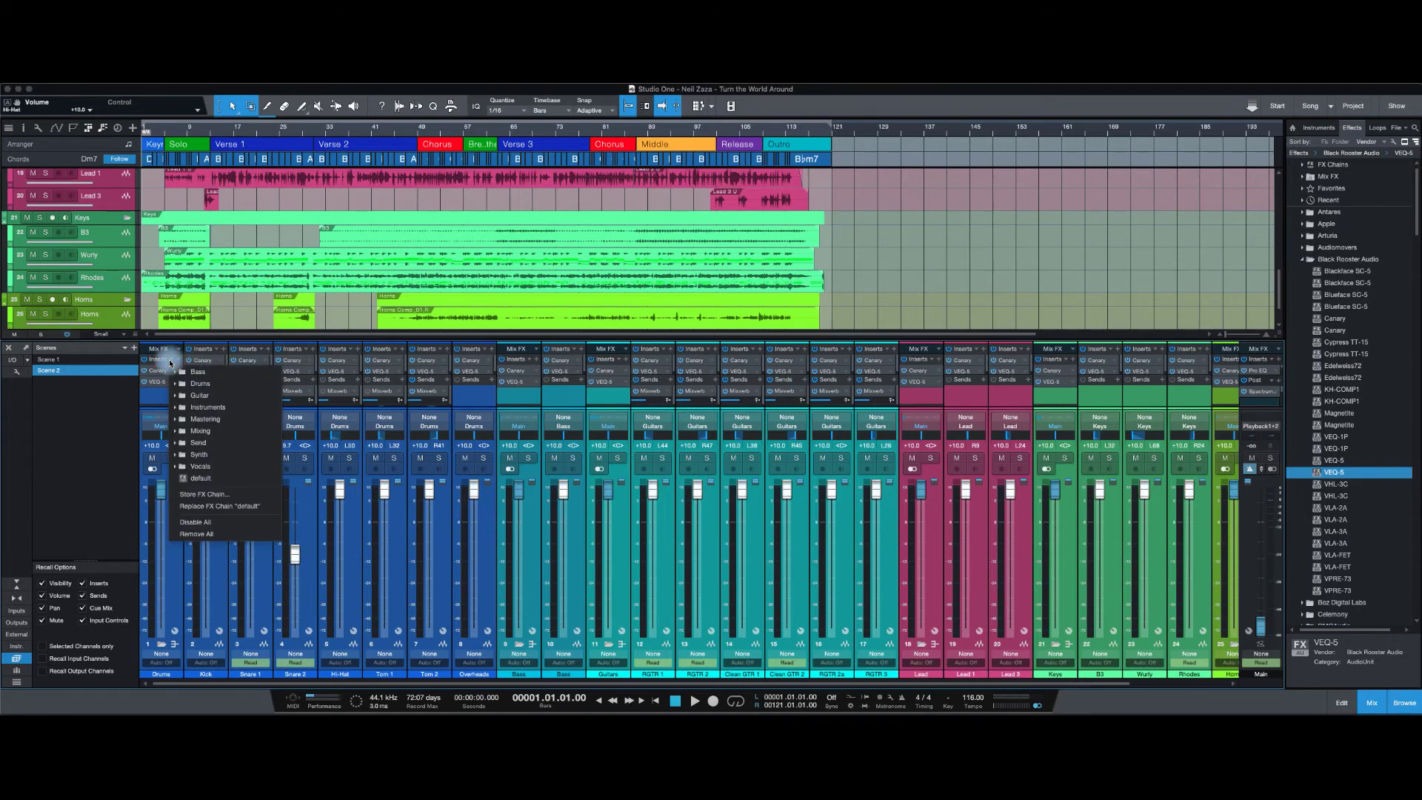
pyautogui.click(200, 533)
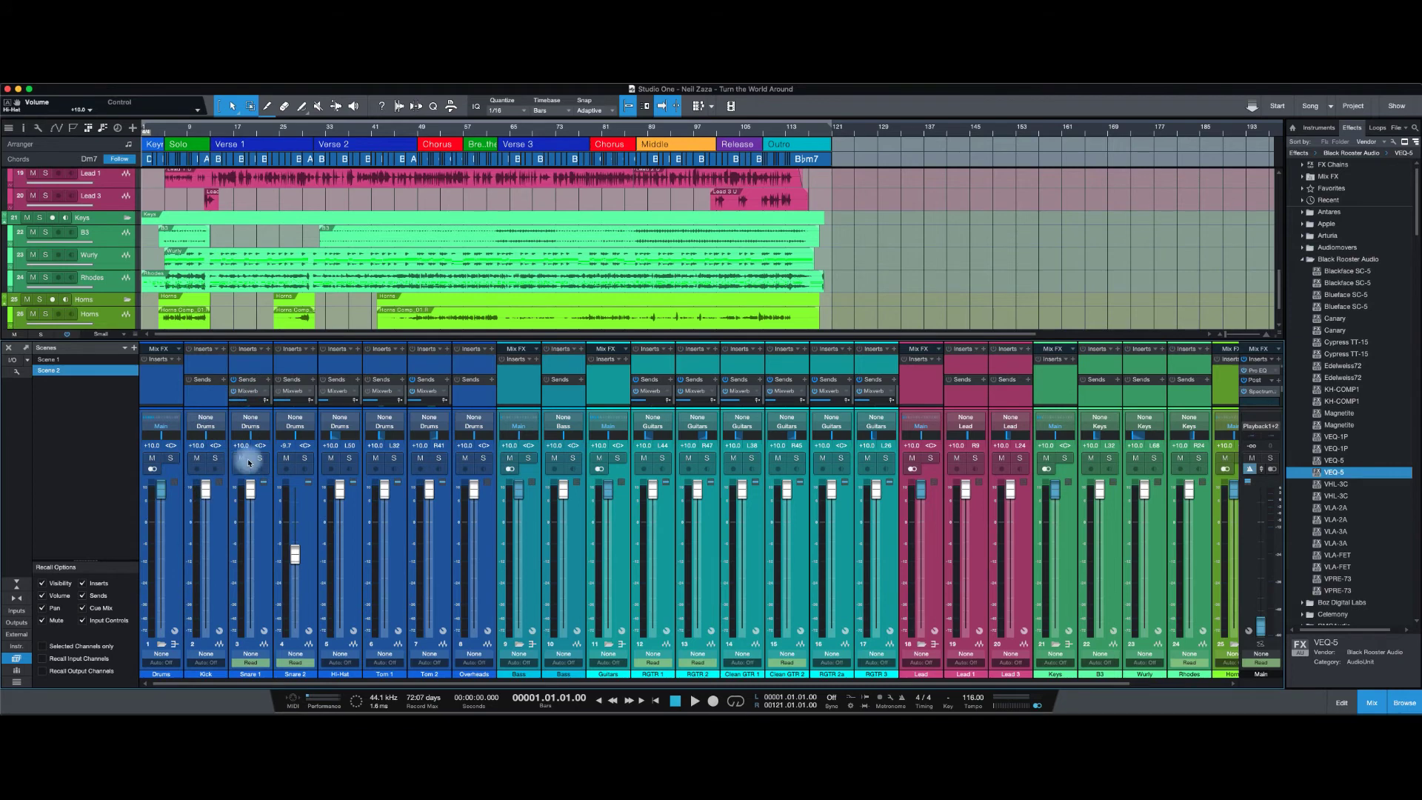
pyautogui.click(134, 348)
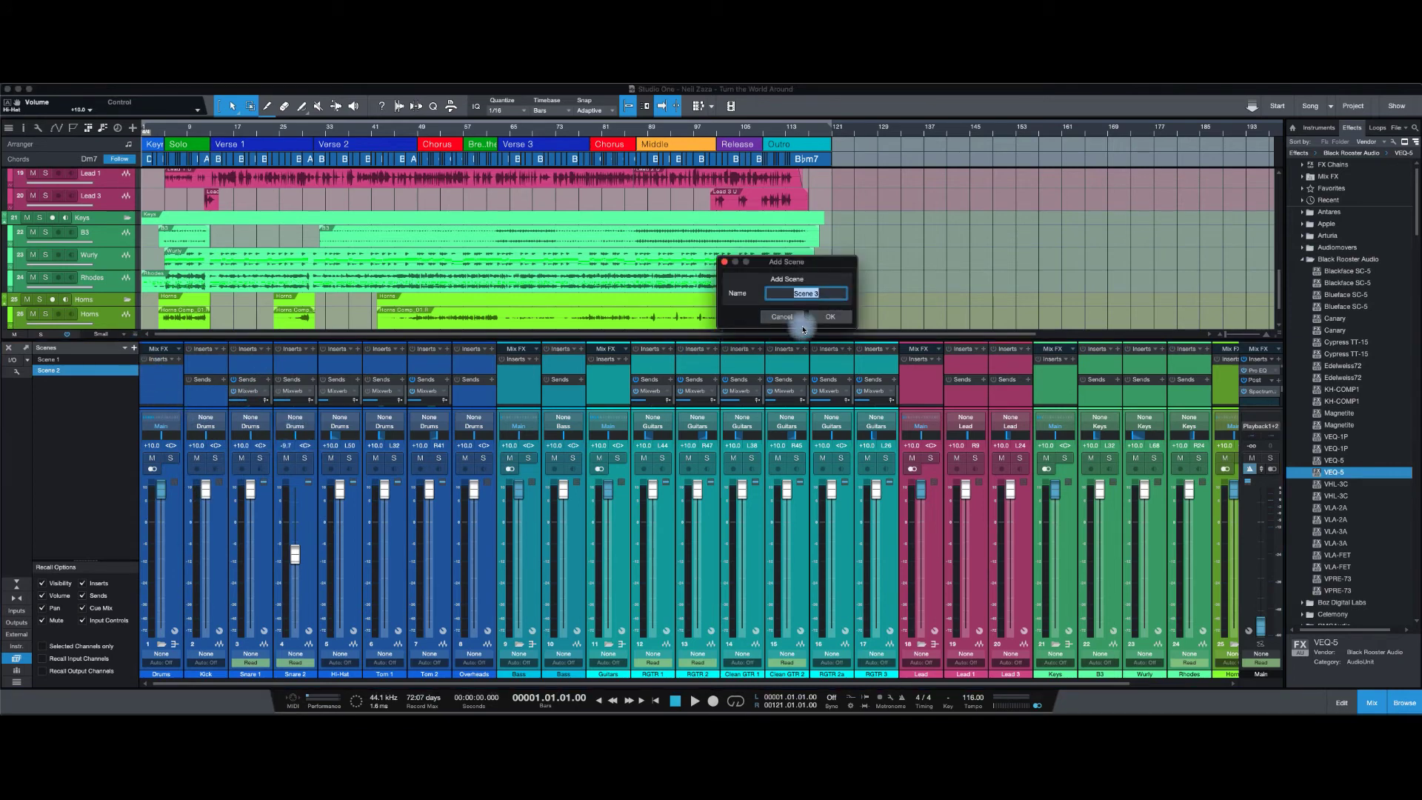
# - Confirm the Add Scene dialog to store the +10 dB, insert-free mix as Scene 3
pyautogui.click(830, 319)
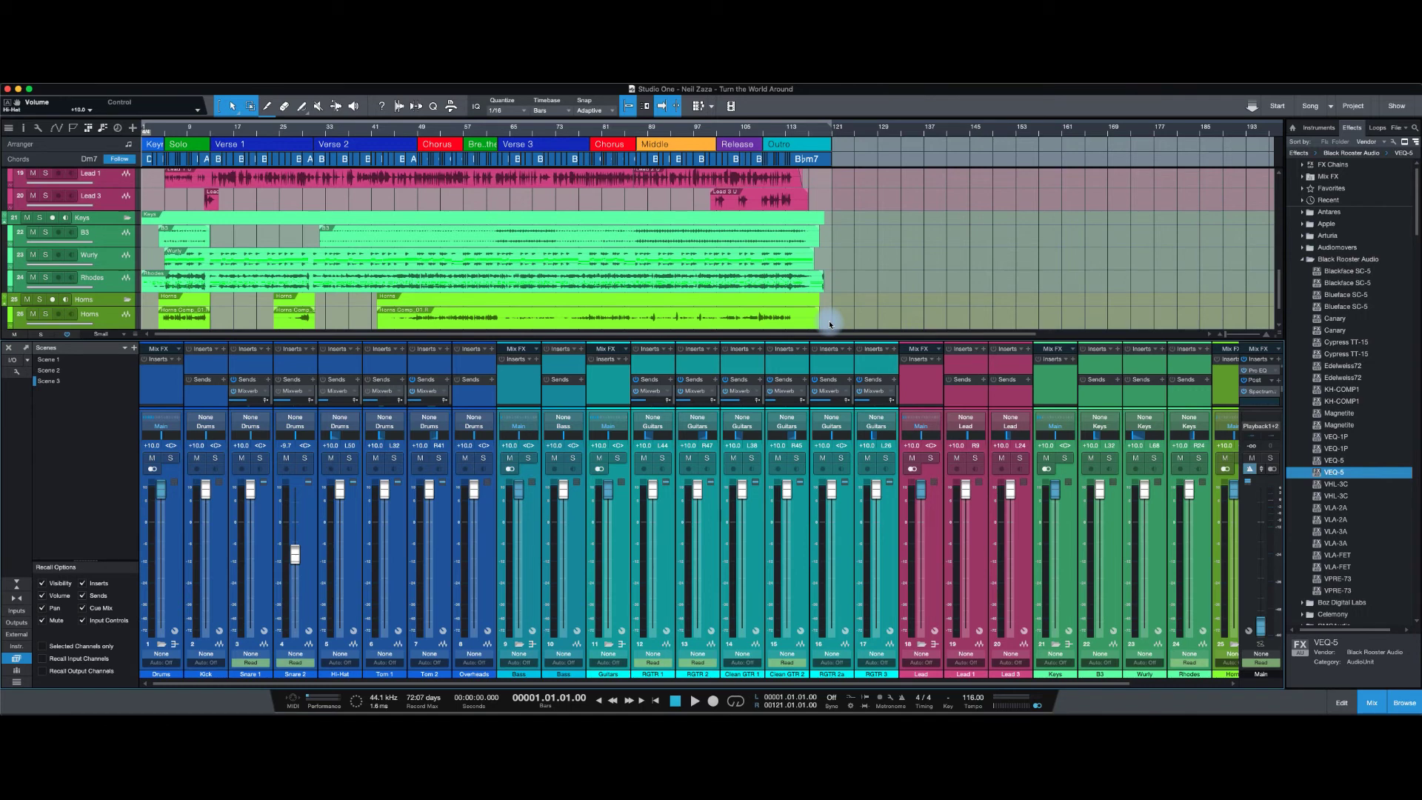
# - Recall Scene 2, then Scene 3, then Scene 1 to compare their levels and inserts
pyautogui.click(53, 372)
pyautogui.click(52, 372)
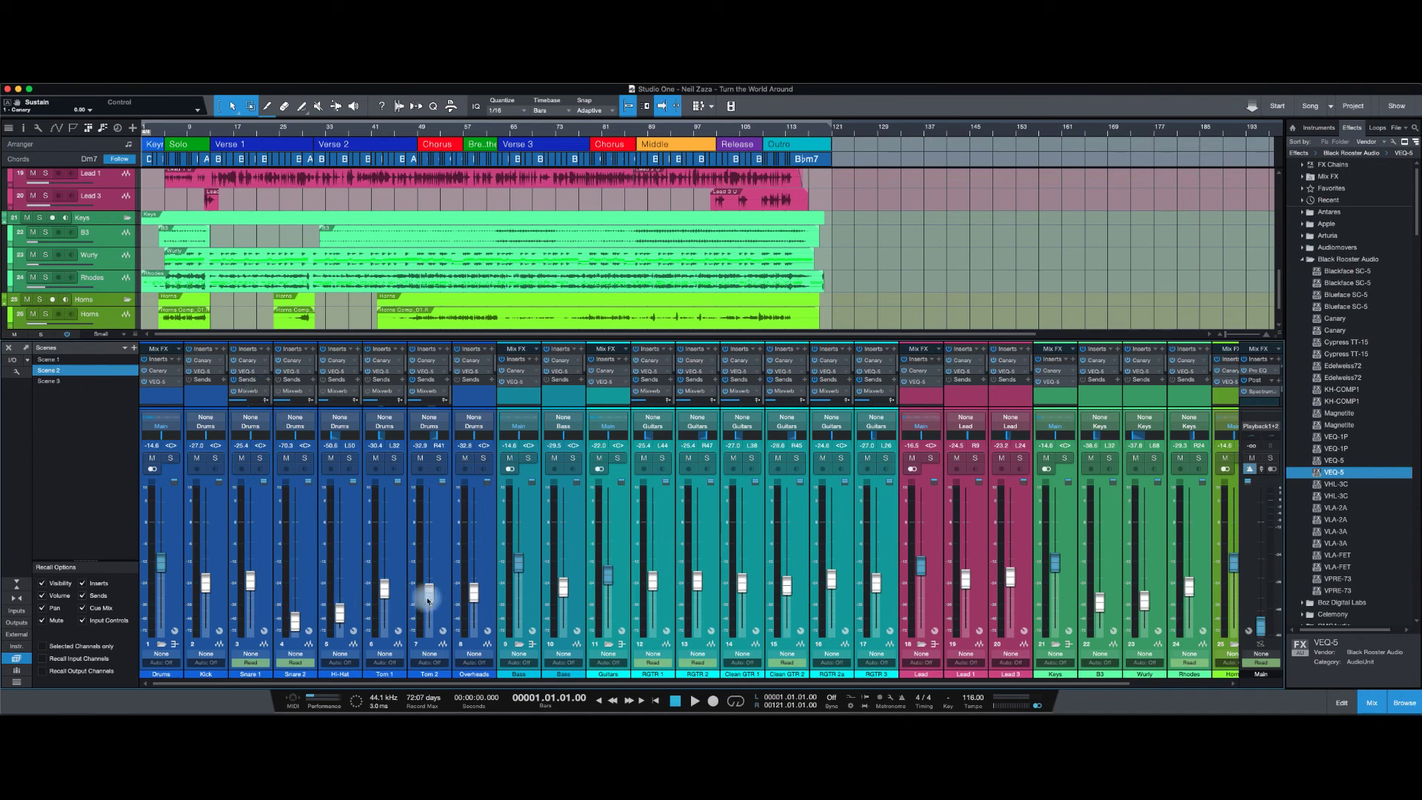
pyautogui.click(54, 382)
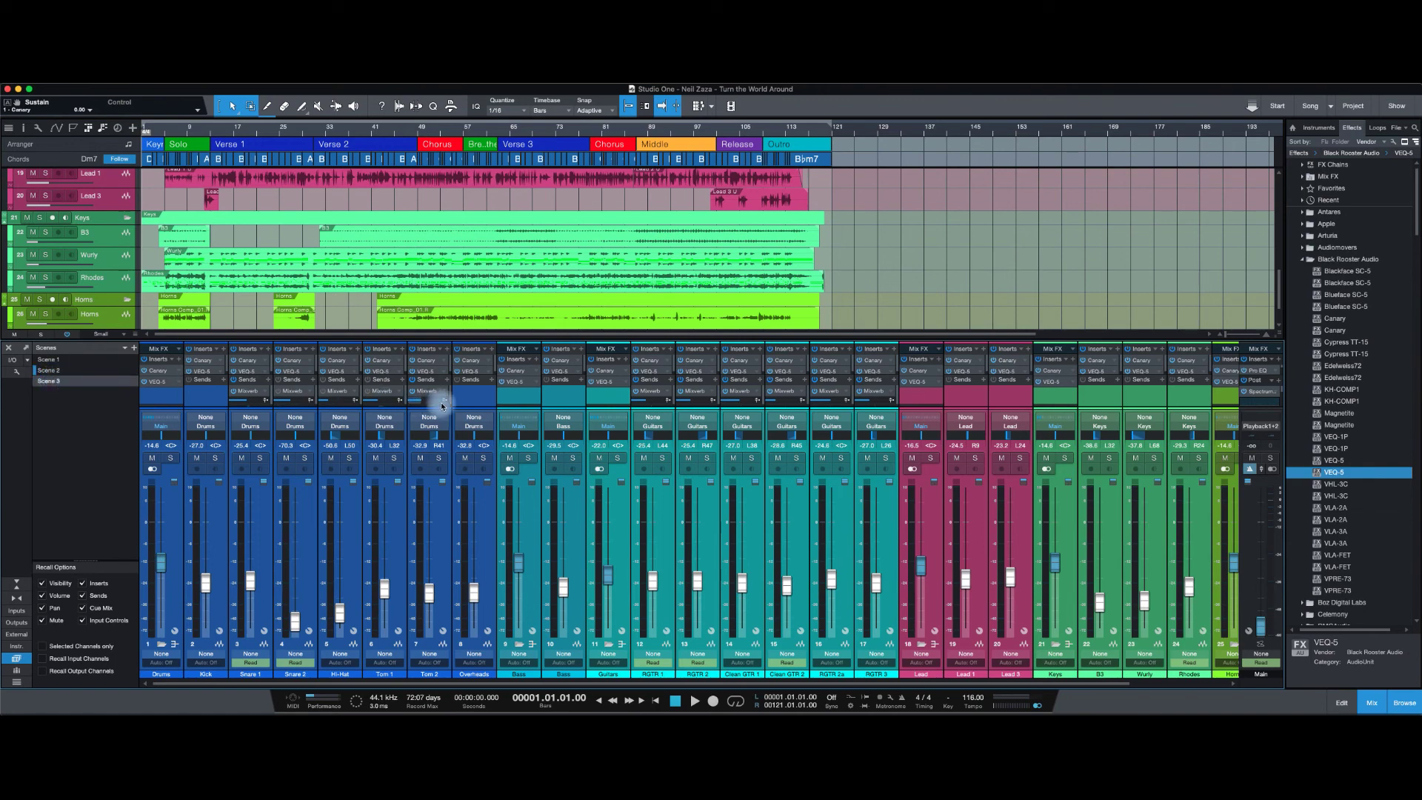
pyautogui.click(49, 384)
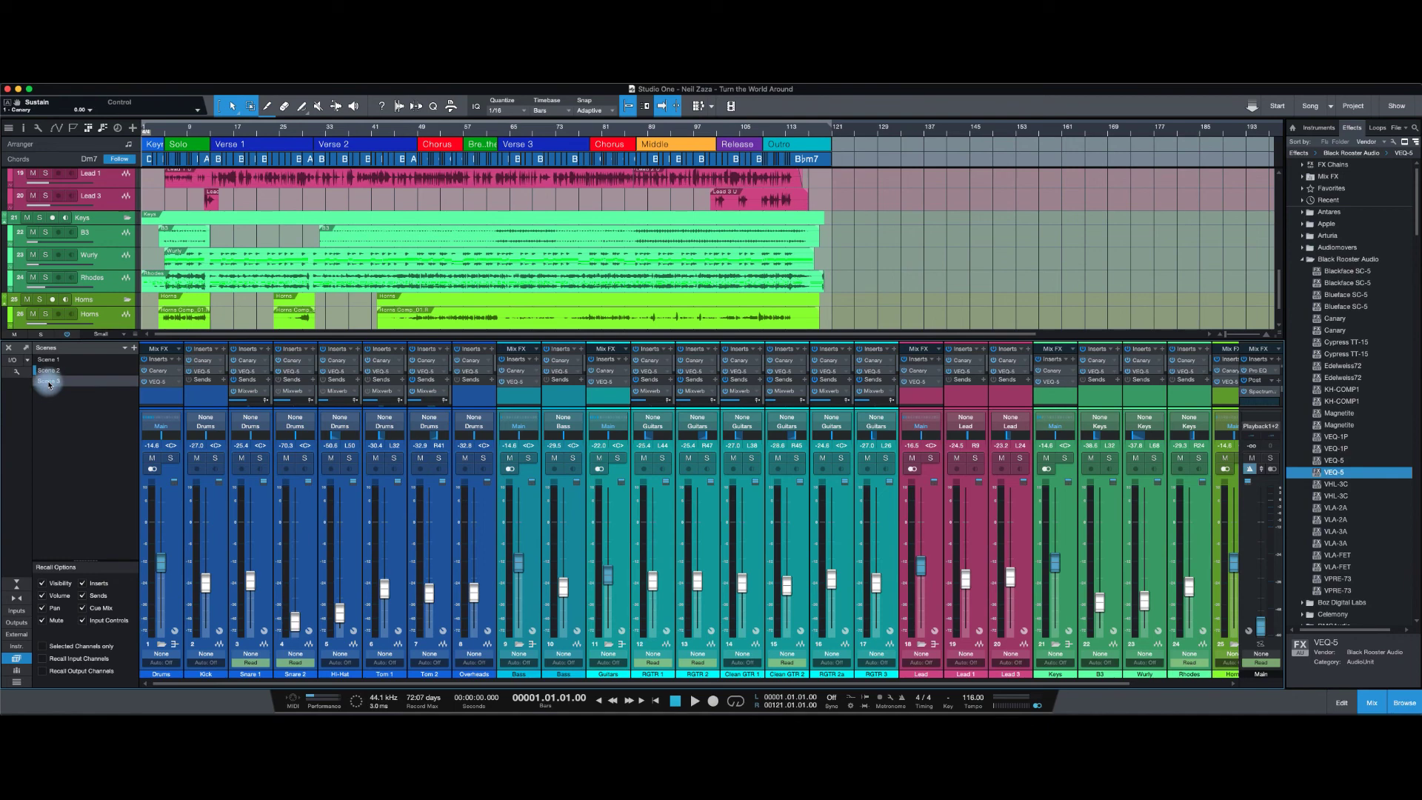
pyautogui.click(49, 360)
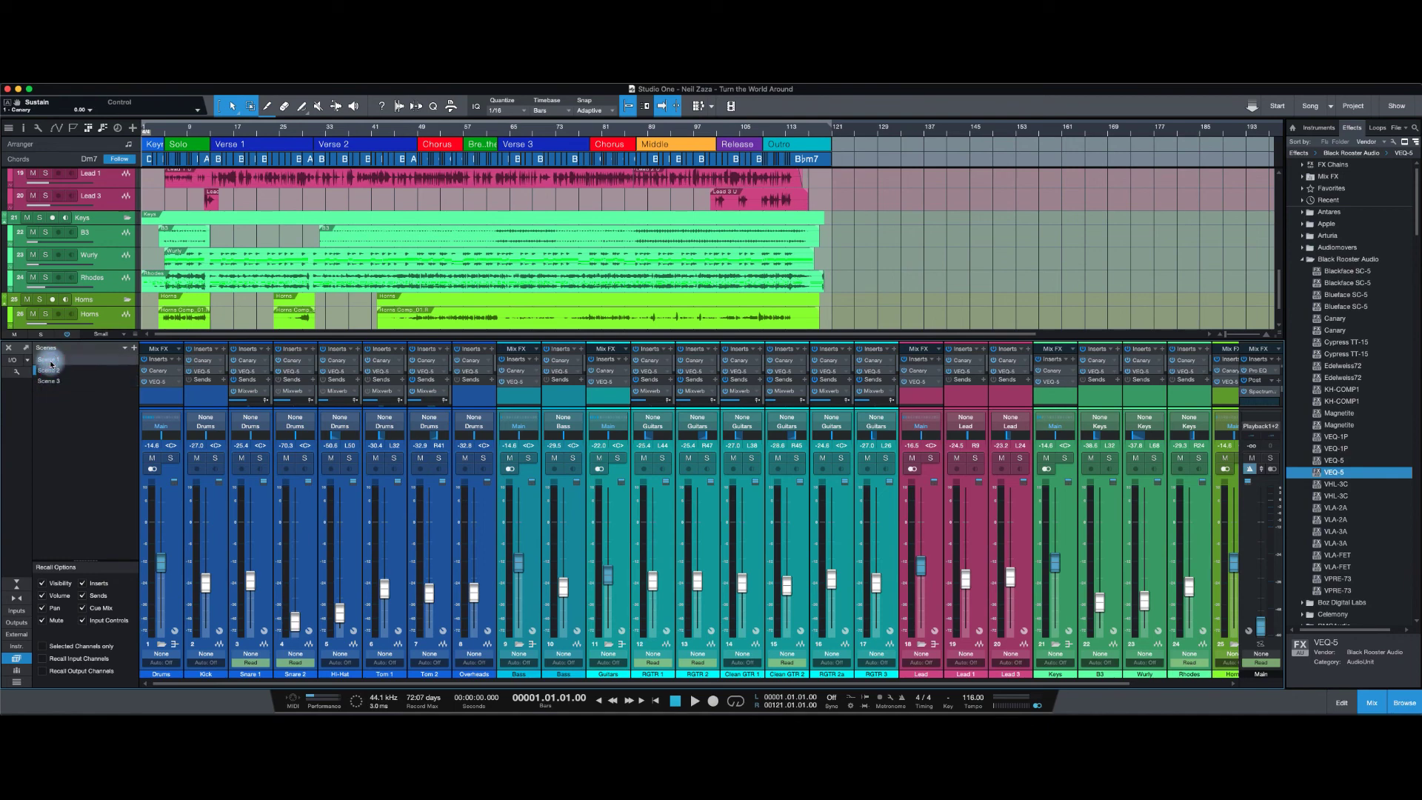